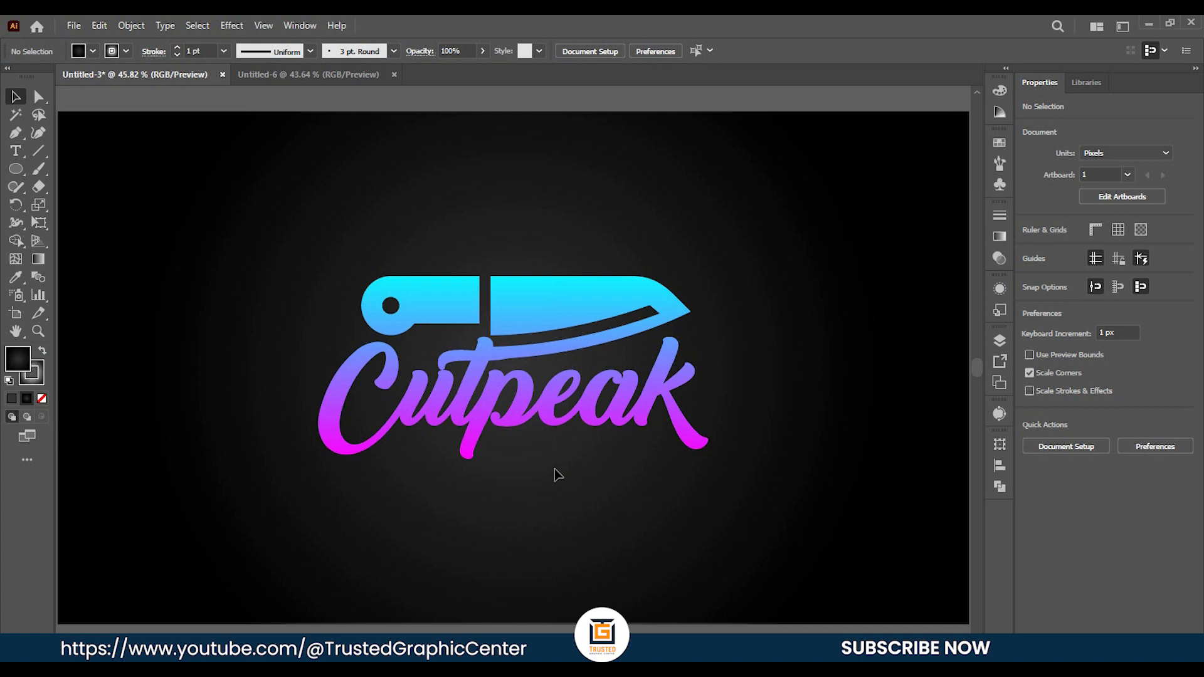
Switch to the blank Untitled-6 document and draw a rectangle about 274 × 118 px in the artboard's upper left area.
left_click(313, 75)
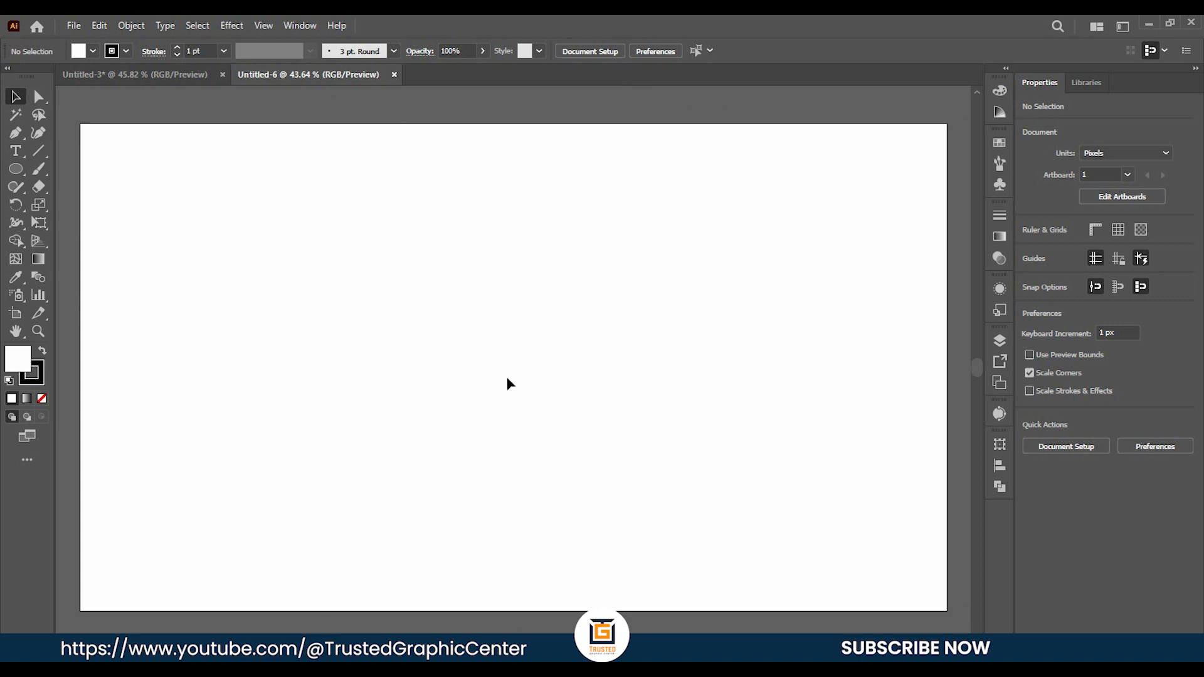
right_click(15, 169)
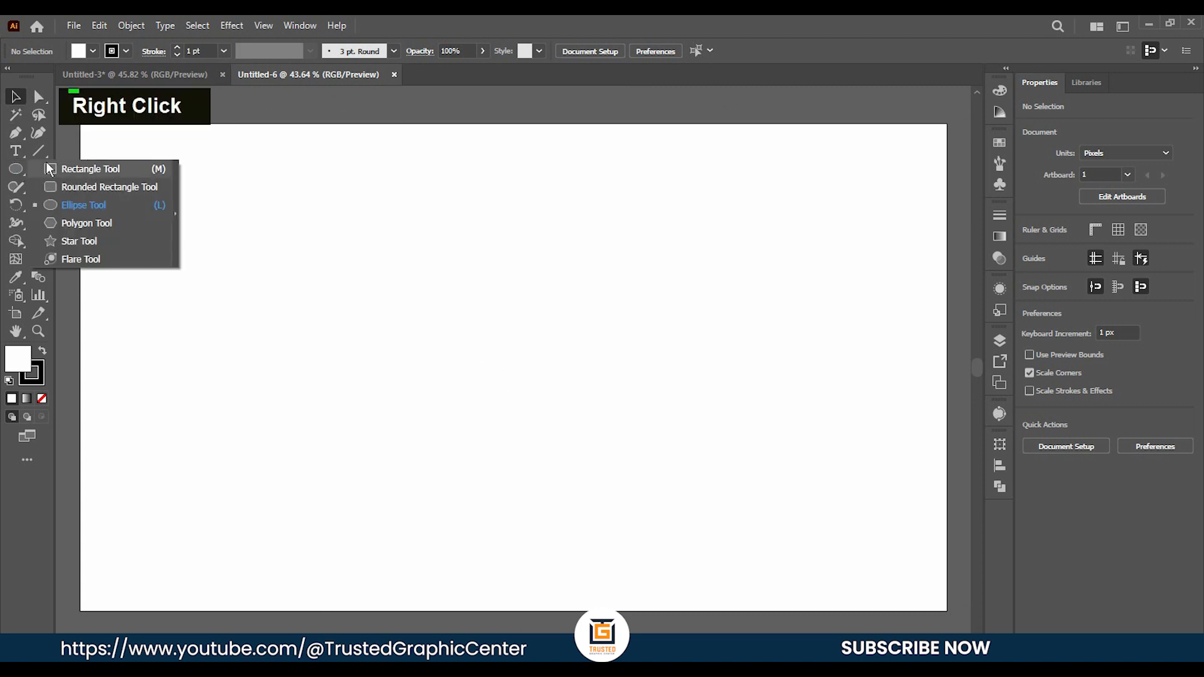
left_click(71, 171)
mouse_move(359, 268)
left_mouse_down()
mouse_move(444, 301)
mouse_move(457, 322)
mouse_move(483, 322)
left_mouse_up()
left_click(16, 96)
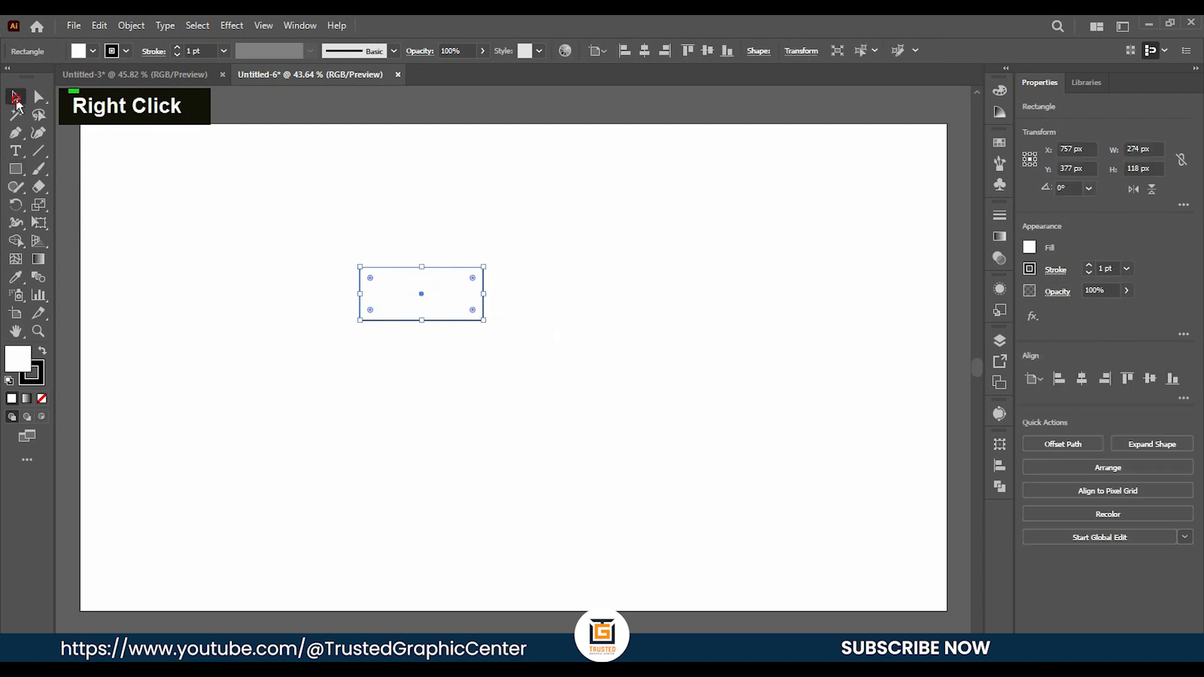
Remove the rectangle's stroke and fill it with black.
left_click(126, 51)
left_click(9, 77)
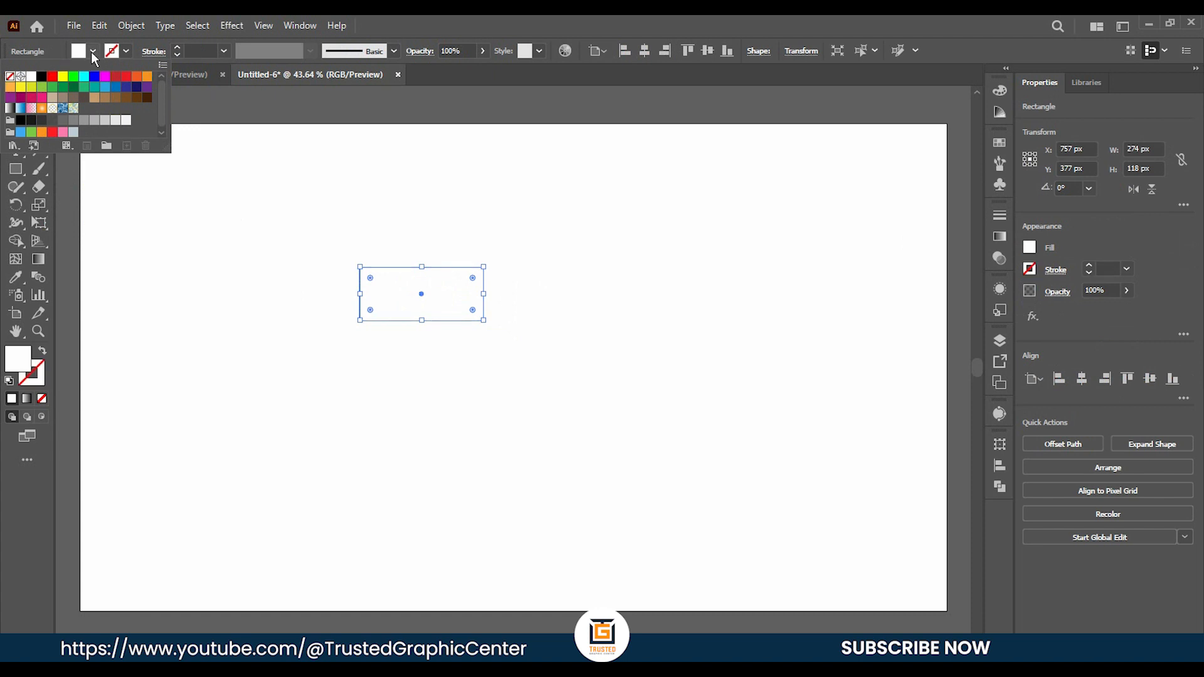
double_click(91, 51)
left_click(43, 76)
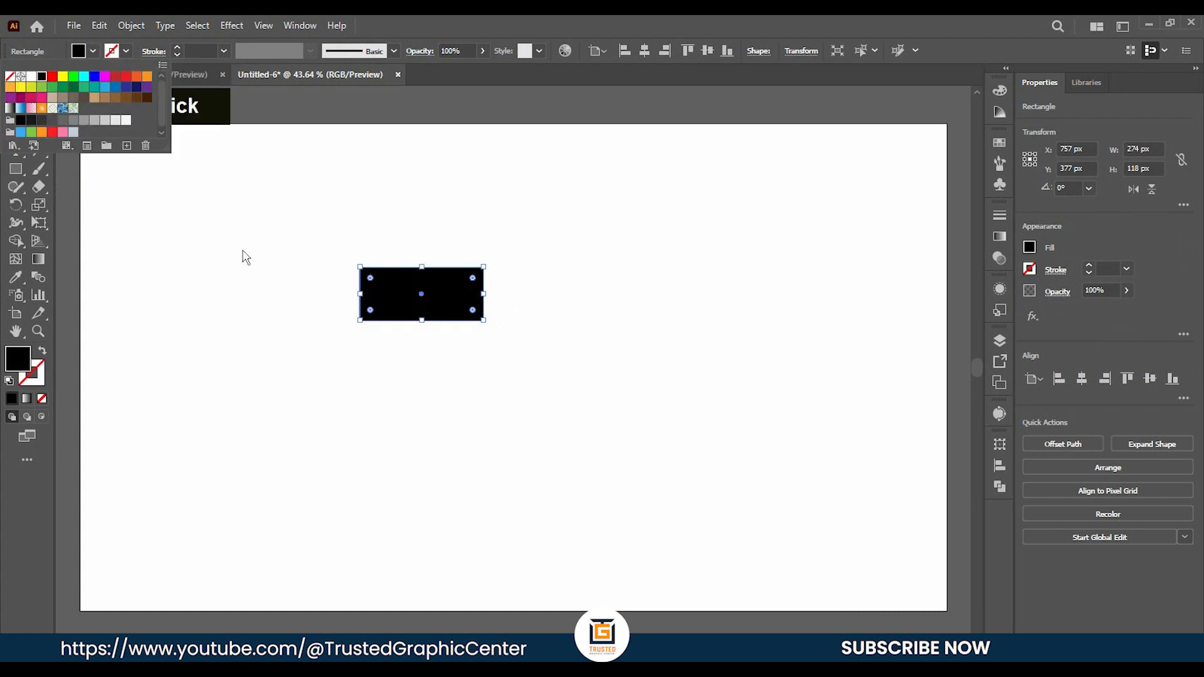
left_click(234, 247)
Draw a circle about 200 px wide over the rectangle's left end and shift it left until its centre lines up with that edge.
right_click(16, 170)
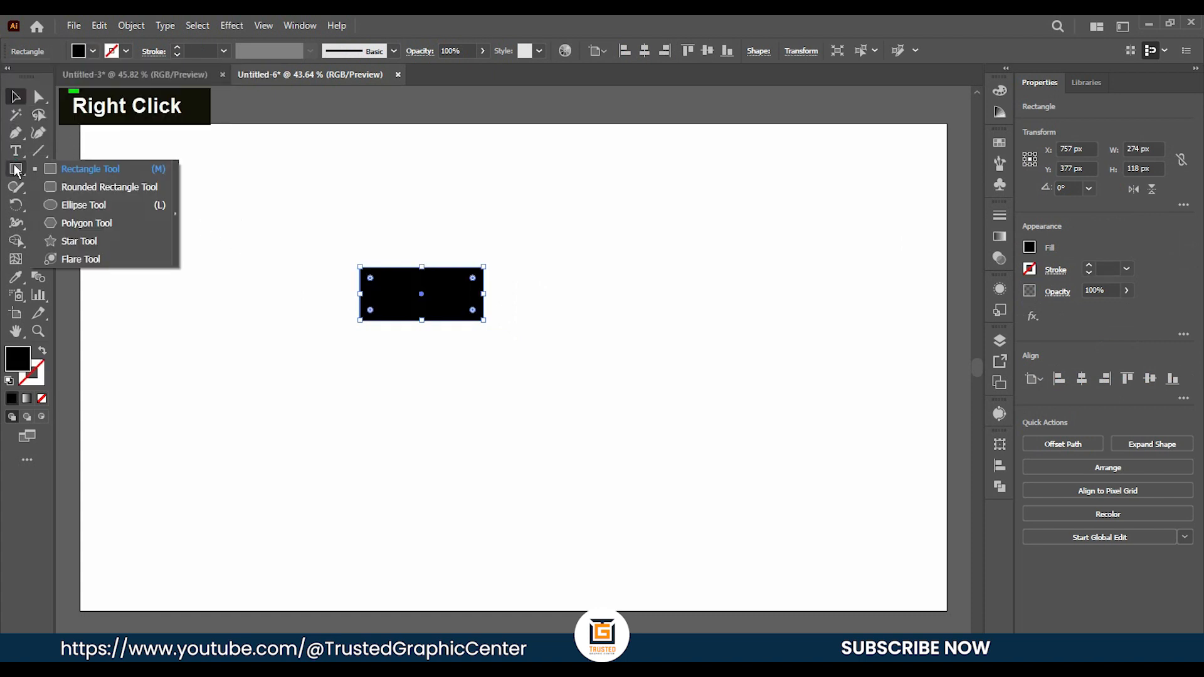
left_click(80, 205)
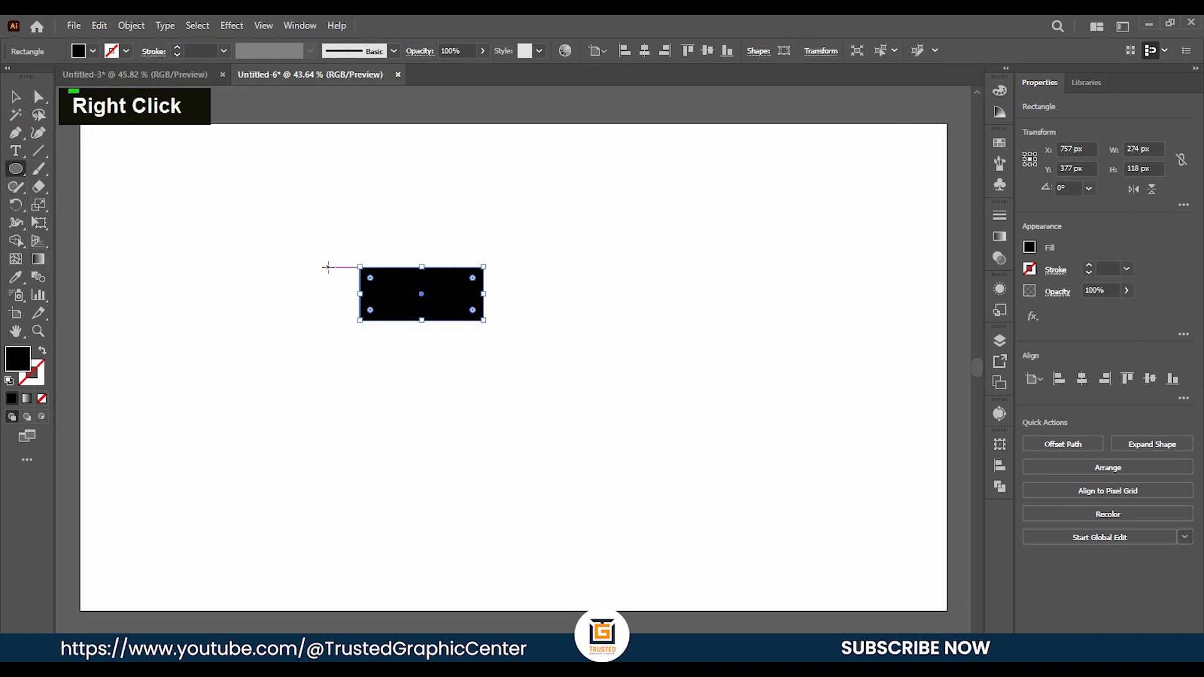
left_click_drag(328, 264, 399, 357)
key("v")
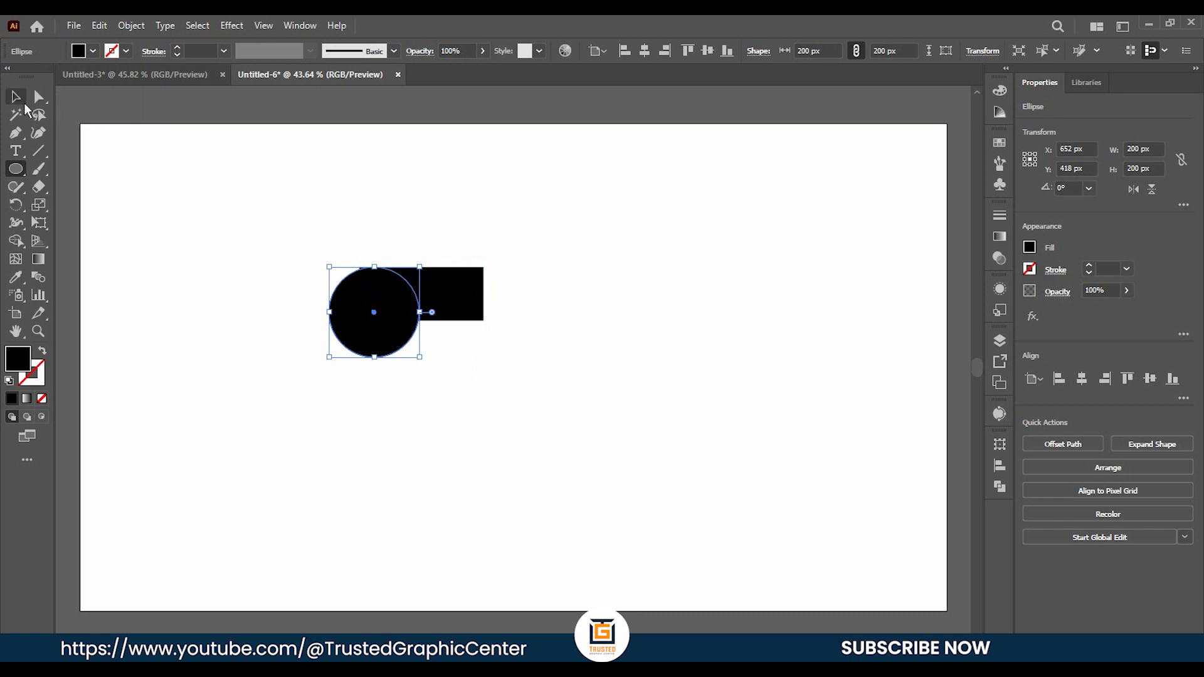
left_click_drag(387, 309, 377, 307)
left_click(486, 375)
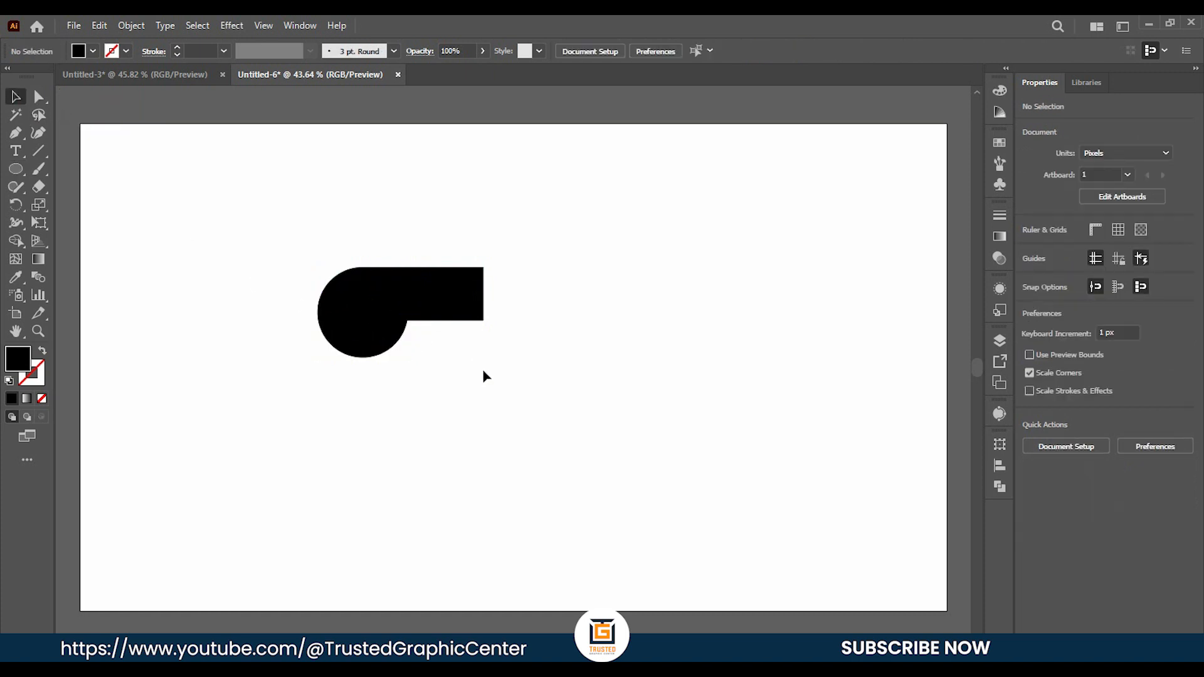
Scale the circle down slightly and proportionally, keeping its top flush with the rectangle's top edge.
left_click(378, 342)
left_click_drag(409, 359, 402, 351)
left_click(528, 366)
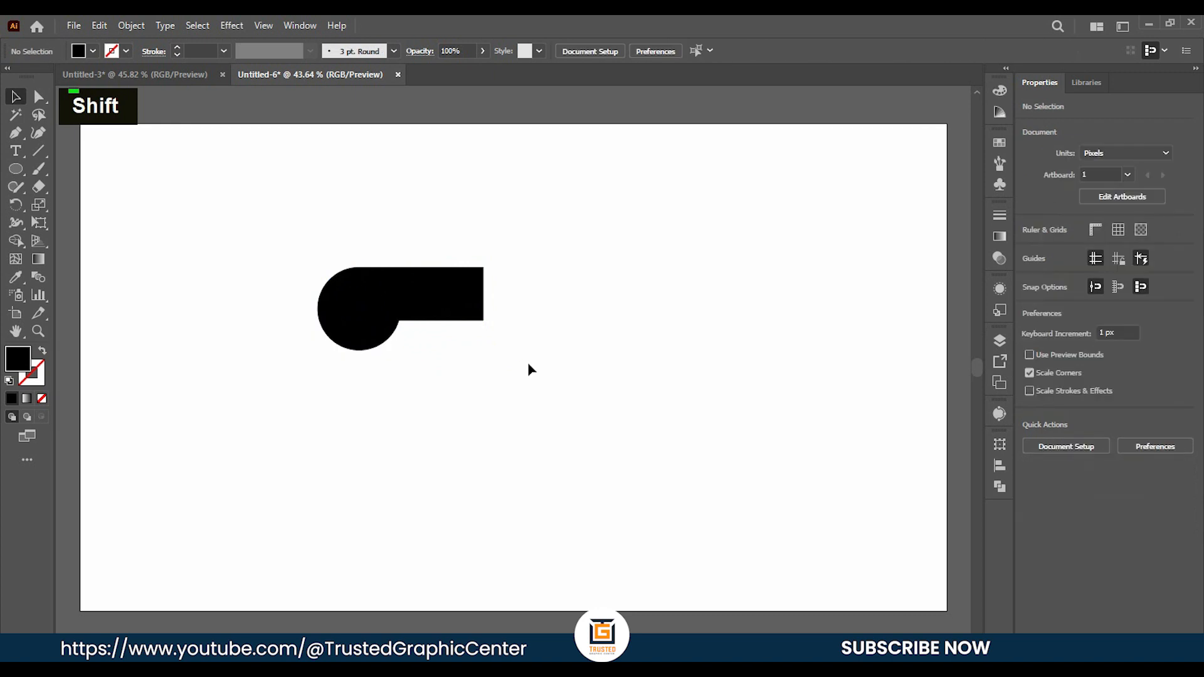
Make the handle rectangle slightly taller and place a copy to its right as the blade, stretched to about 682 × 126 px.
left_click(449, 316)
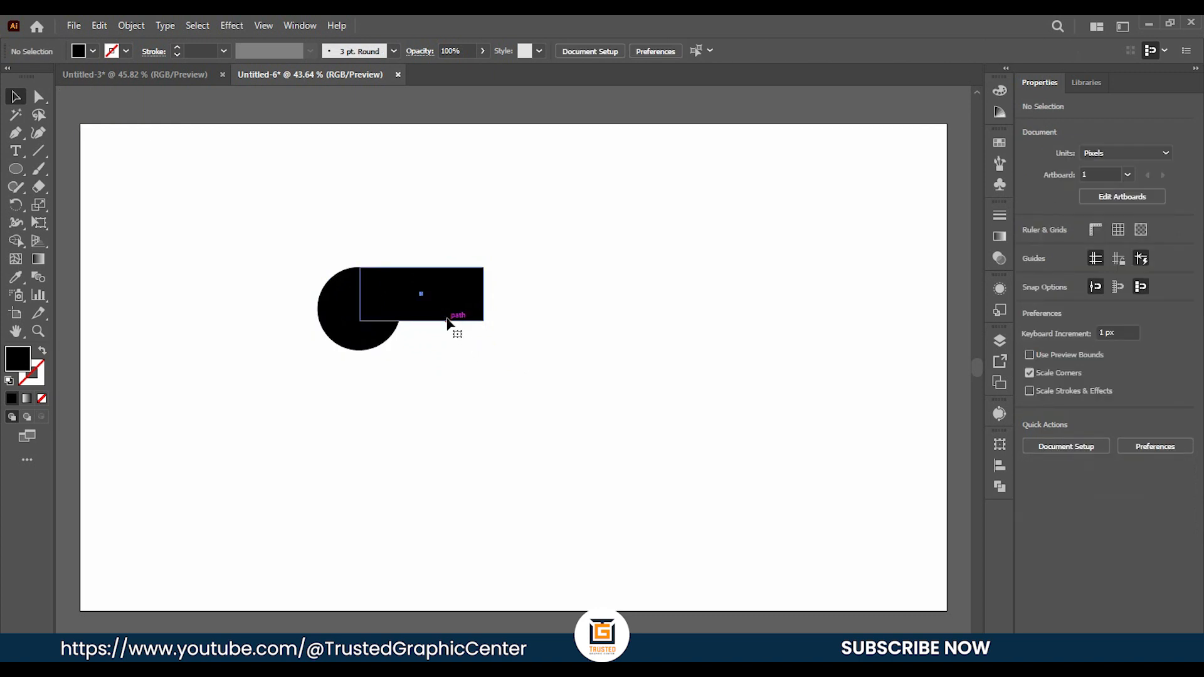
left_click_drag(424, 322, 808, 295)
left_click(478, 349)
left_click(464, 313)
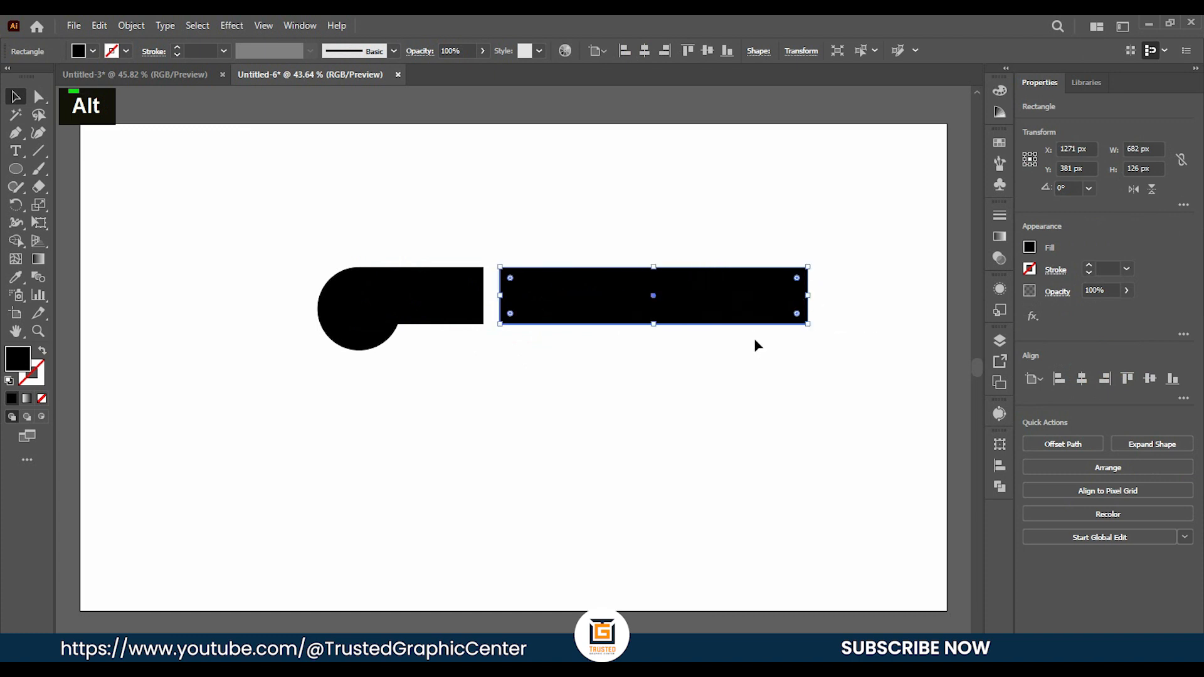
Move the blade's lower-right anchor point right to about X 1691 px to form a slanted tip.
left_click(38, 96)
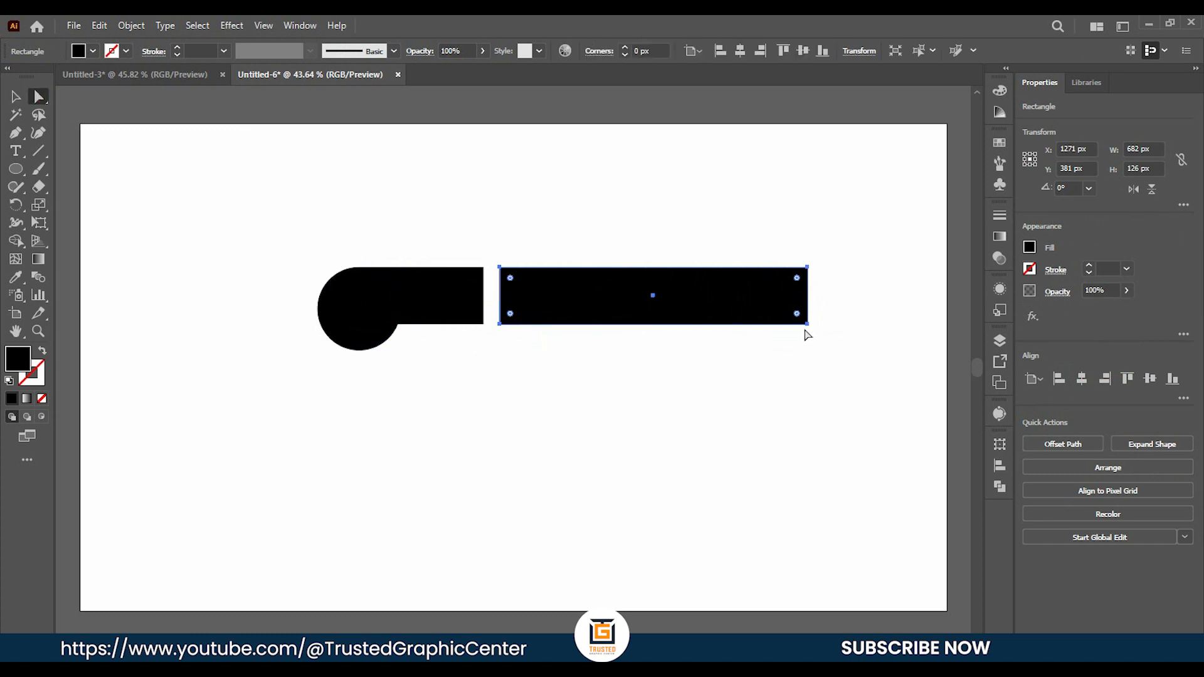
left_click_drag(804, 325, 807, 325)
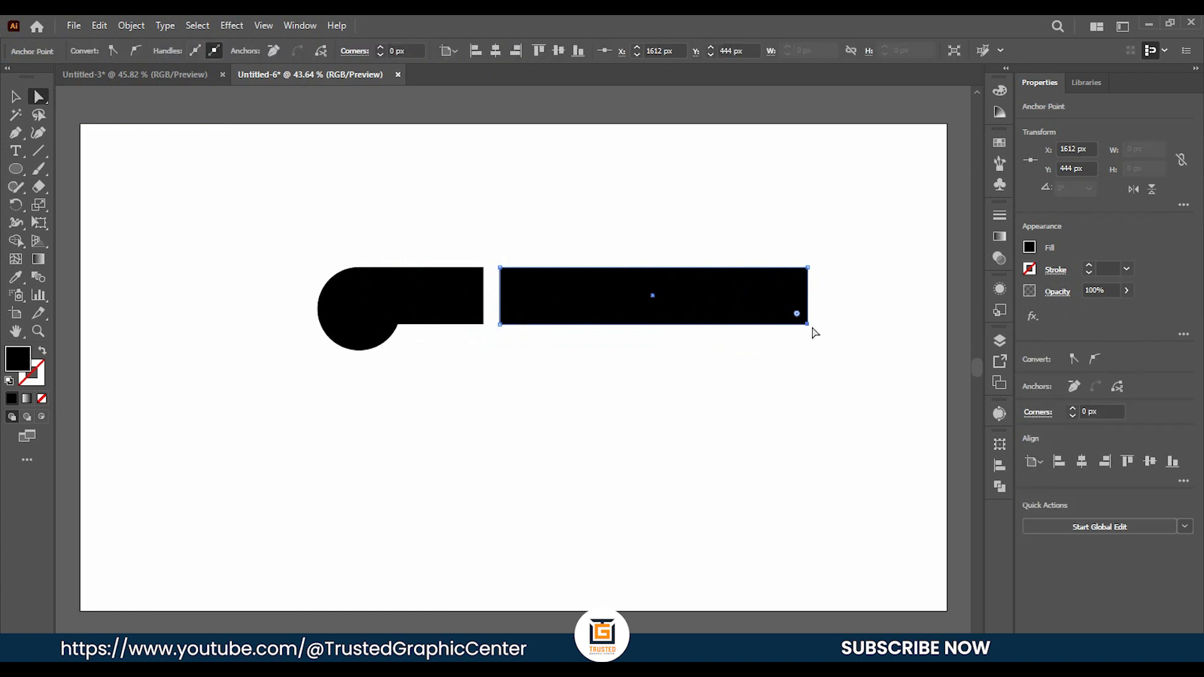
key("Right")
left_click_drag(813, 330, 816, 334)
key("Right")
key("Right")
key("Right")
key("Right")
key("Right")
key("Right")
key("Right")
key("Right")
key("Right")
key("Right")
key("Right")
key("Right")
key("Right")
key("Right")
key("Right")
key("Right")
key("Right")
key("Right")
key("Right")
key("Right")
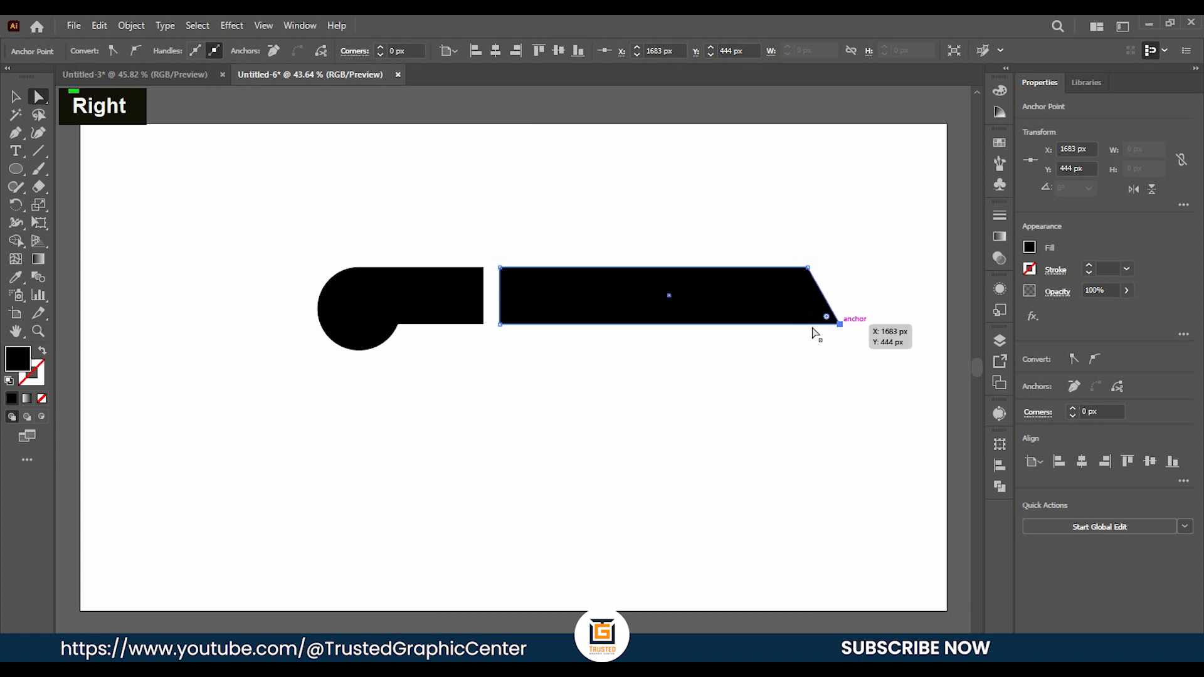
key("Right")
key("Right")
key("Right")
key("Right")
key("Right")
key("Right")
key("Right")
key("Right")
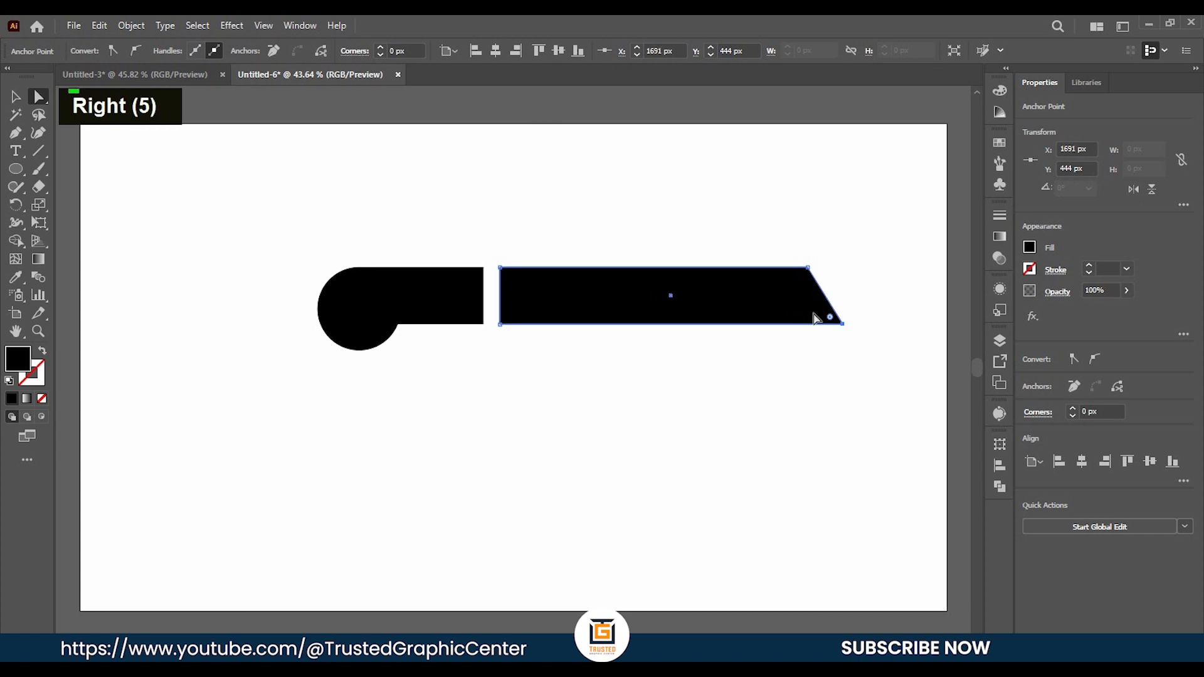
Move the blade's lower-left anchor point straight down to about Y 591 px.
left_click(500, 325)
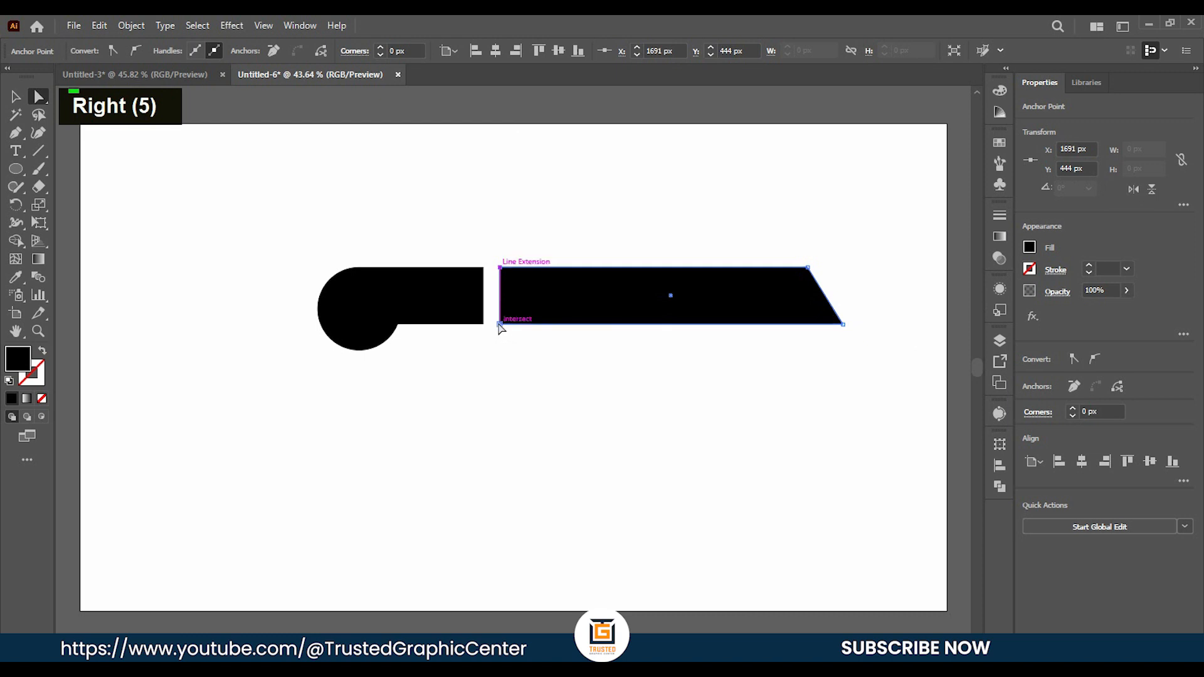
key("Down")
key("Down")
key("Down")
key("Down")
key("Down")
key("Down")
key("Down")
key("Down")
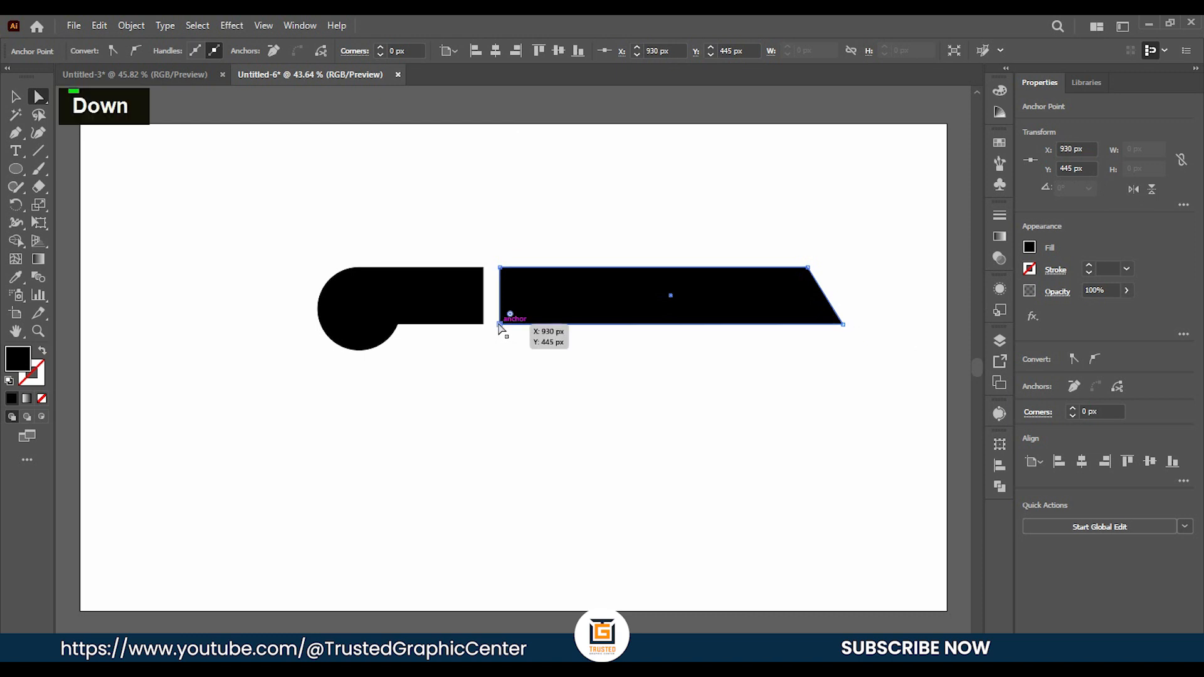
key("Down")
key("Down")
key("Down")
key("Down")
key("Down")
key("Down")
key("Down")
key("Down")
key("Down")
key("Down")
key("Down")
key("Down")
key("Down")
key("Down")
key("Down")
key("Down")
key("Down")
key("Down")
key("Down")
key("Down")
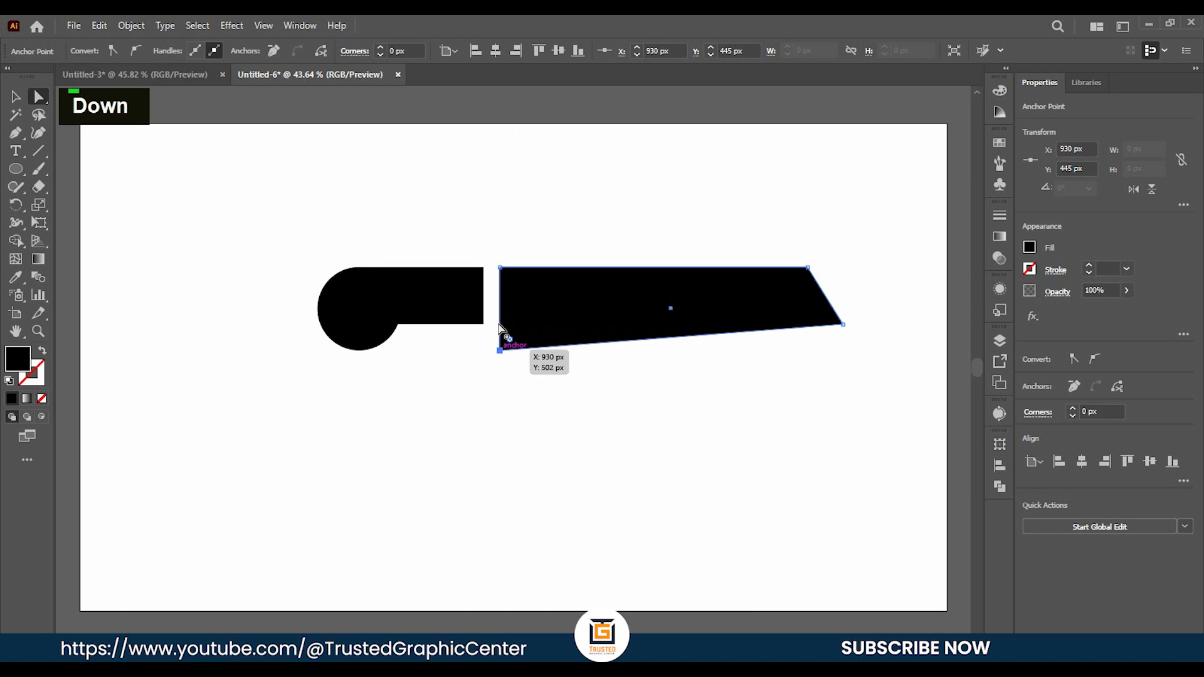
key("Down")
key("Down")
key("Down")
key("Down")
key("Down")
key("Down")
key("Down")
key("Down")
key("Down")
key("Down")
key("Down")
key("Down")
key("Down")
key("Down")
key("Down")
key("Down")
key("Down")
key("Down")
key("Down")
key("Down")
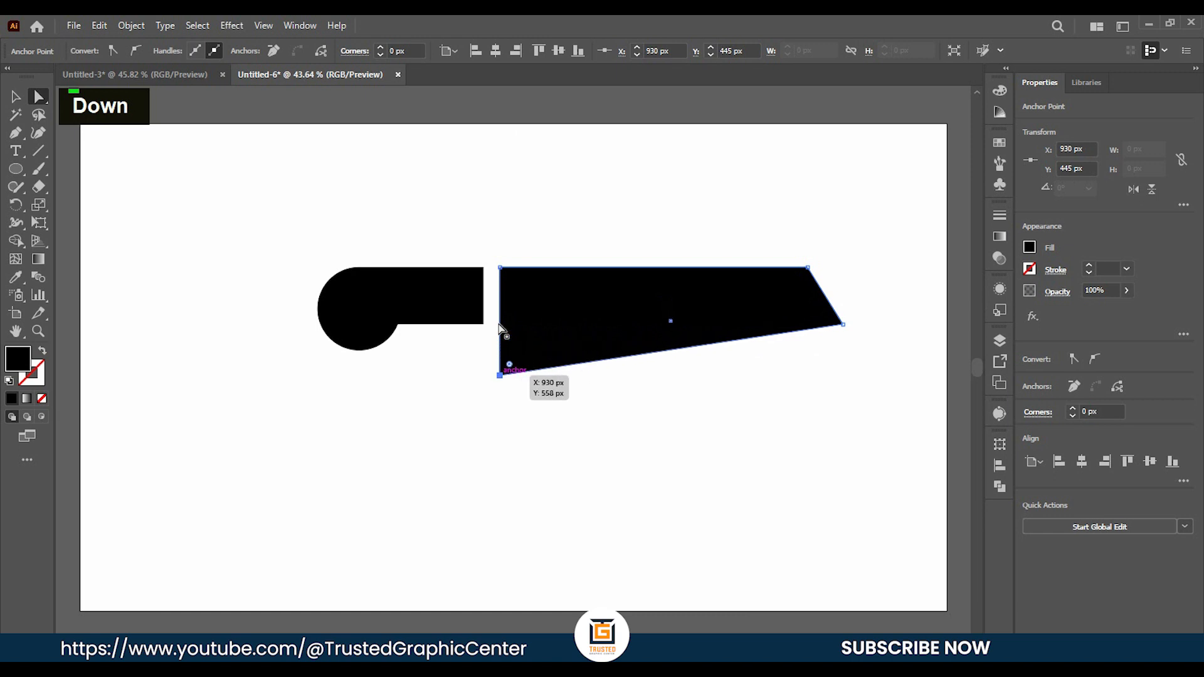
key("Down")
key("Down")
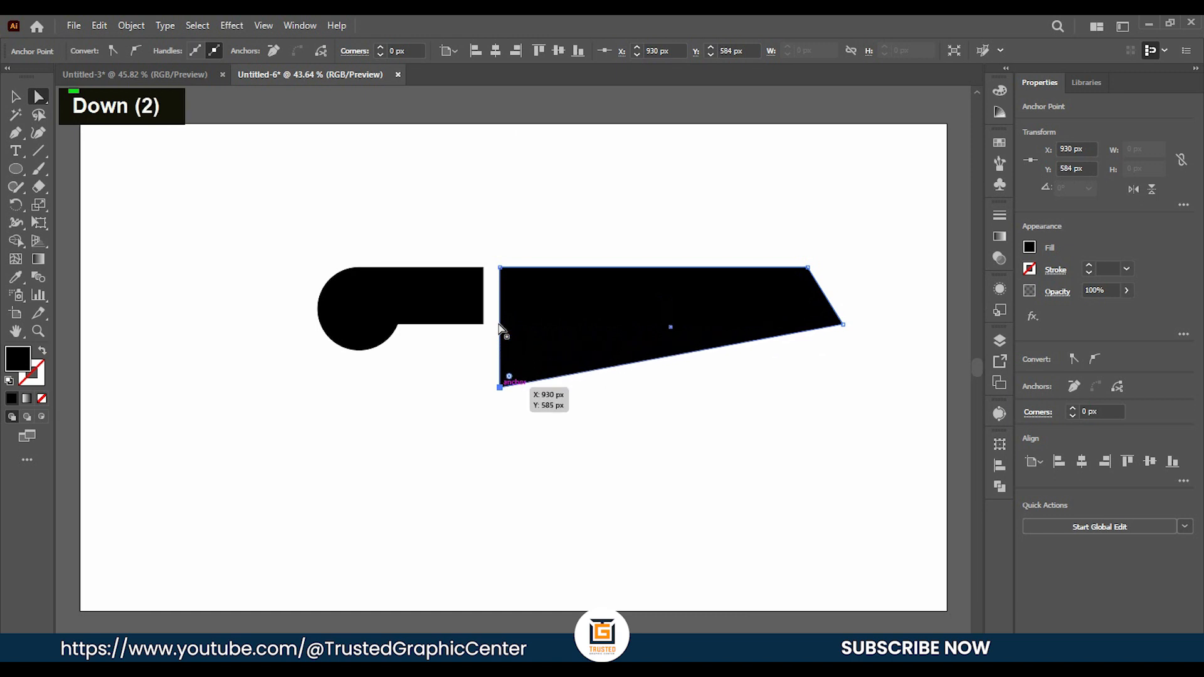
key("Down")
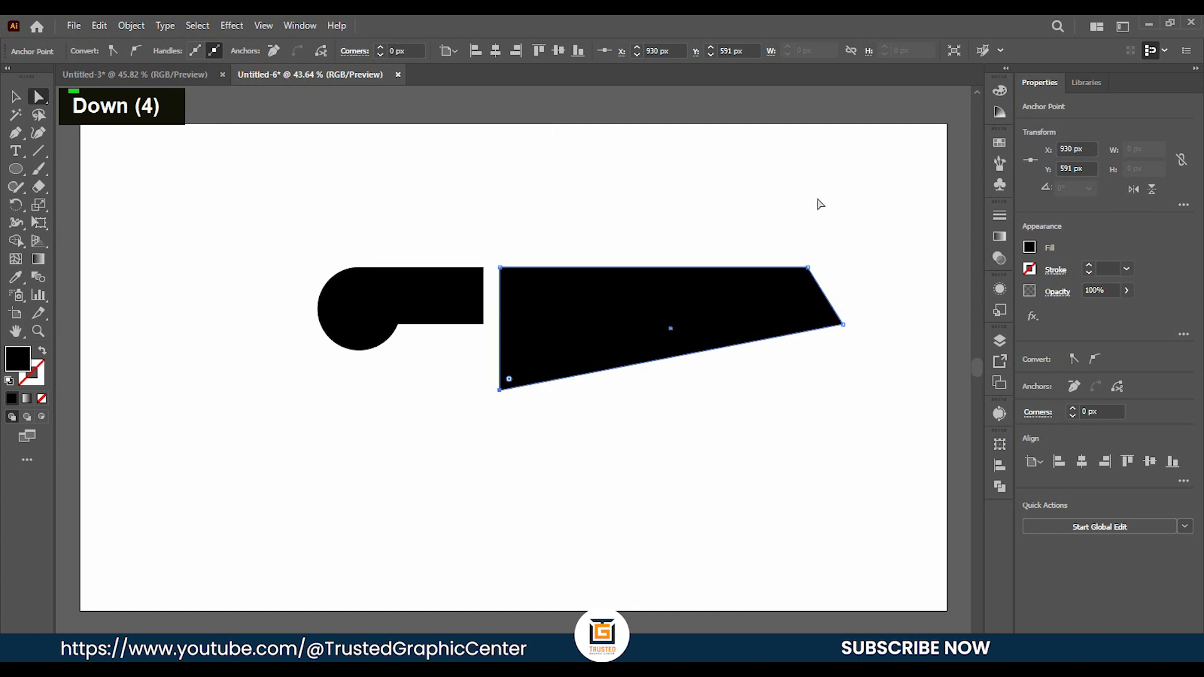
Round the blade's upper-right corner to a radius of about 76 px.
left_click(808, 267)
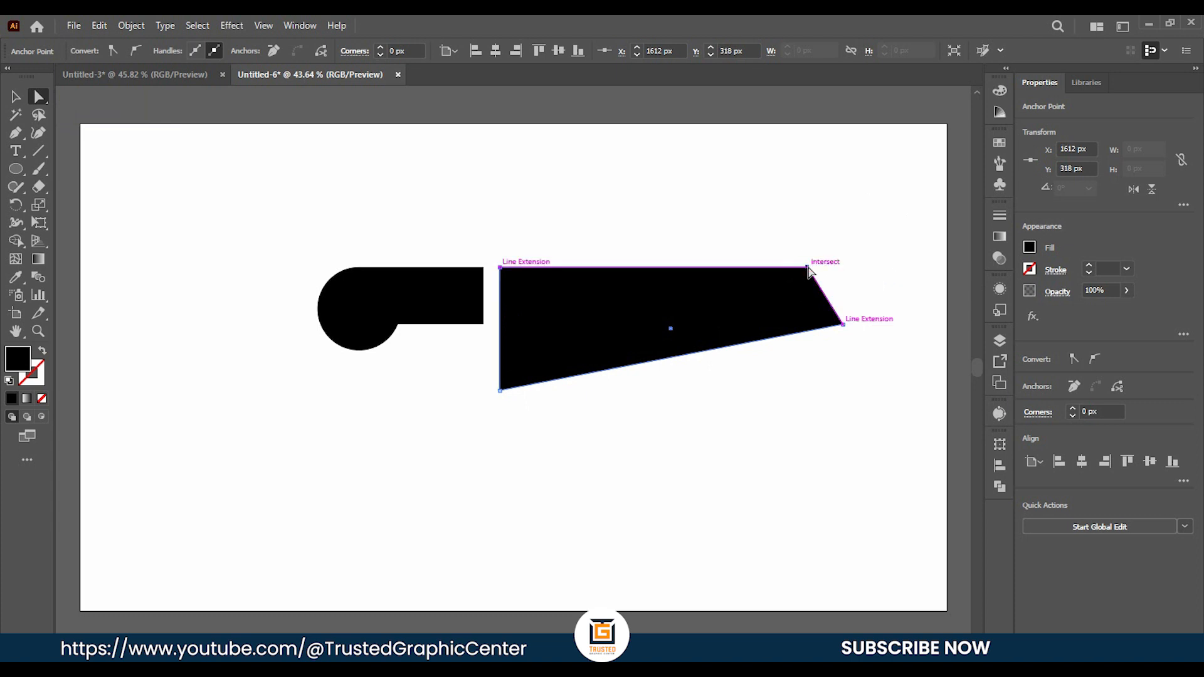
left_click_drag(801, 284, 785, 307)
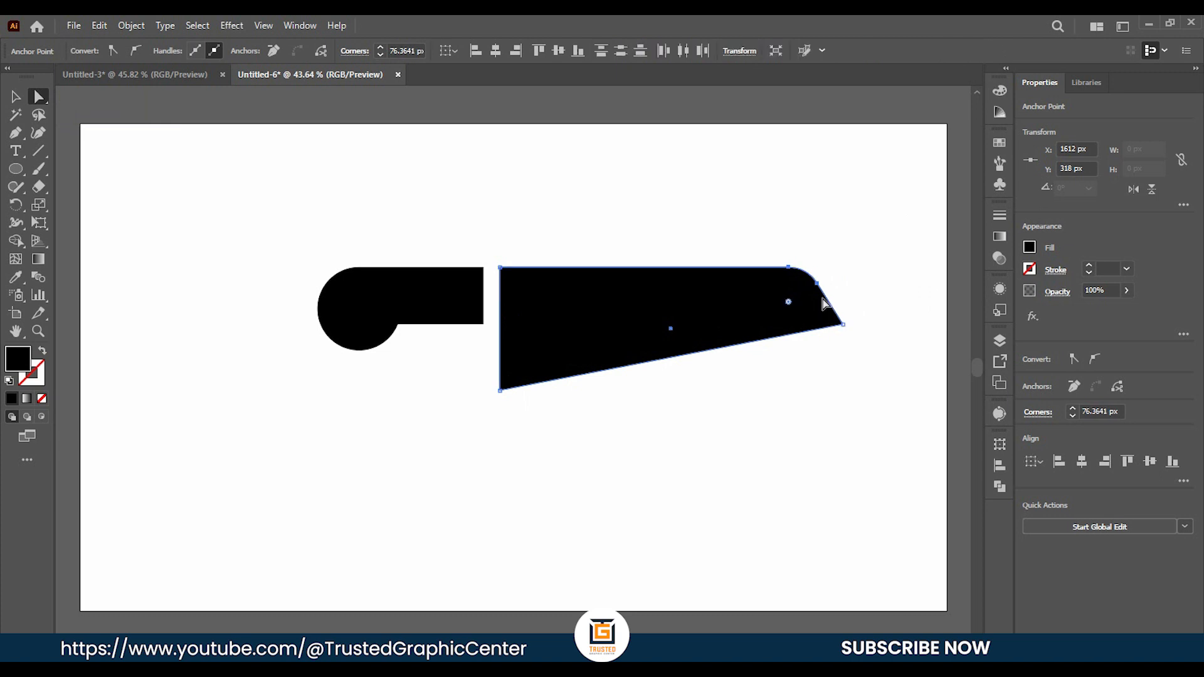
left_click(869, 281)
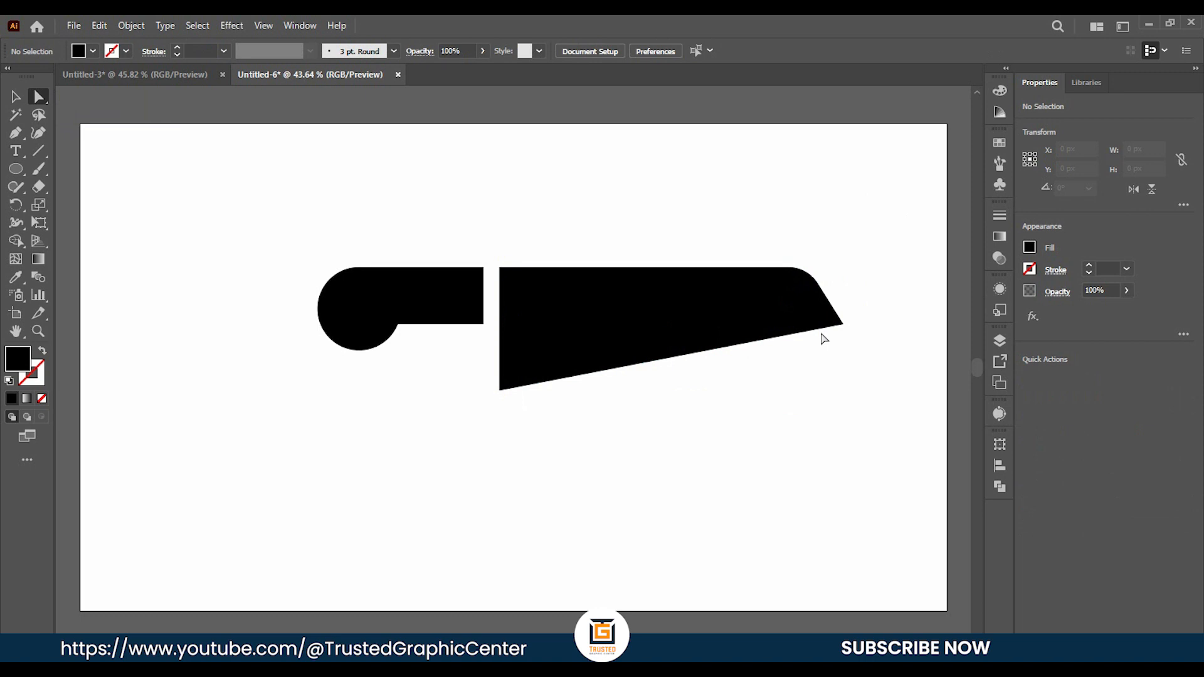
Bend the blade's bottom edge into a gentle outward curve with the Anchor Point tool.
right_click(16, 133)
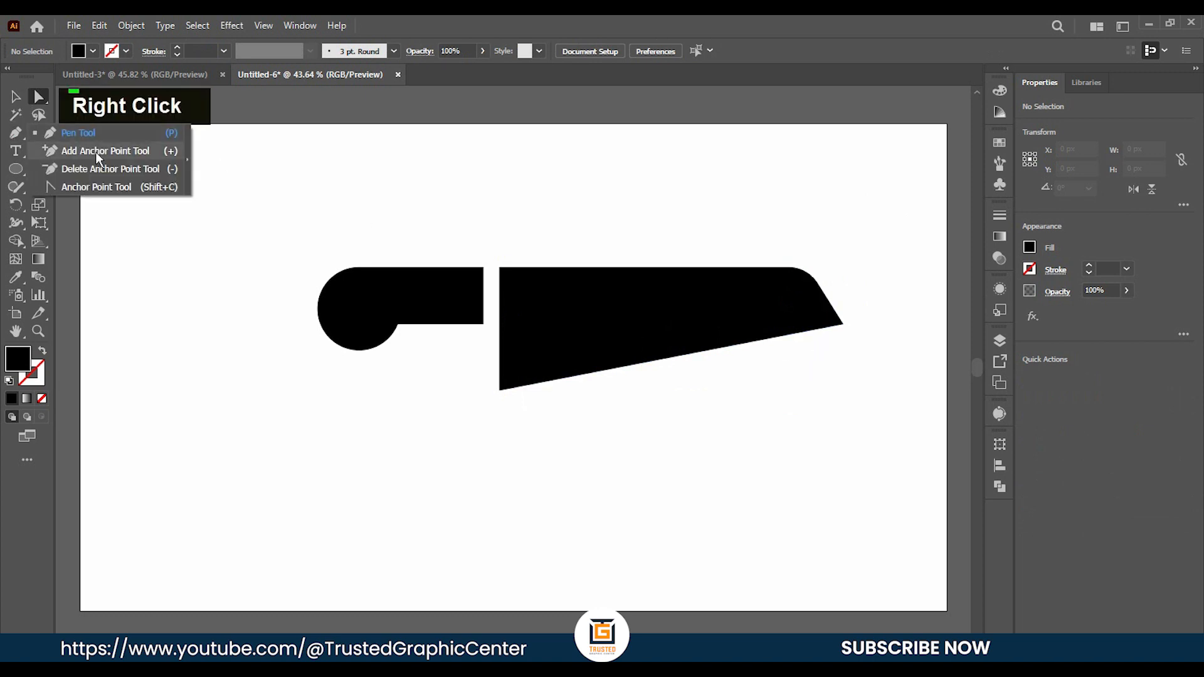
left_click(93, 189)
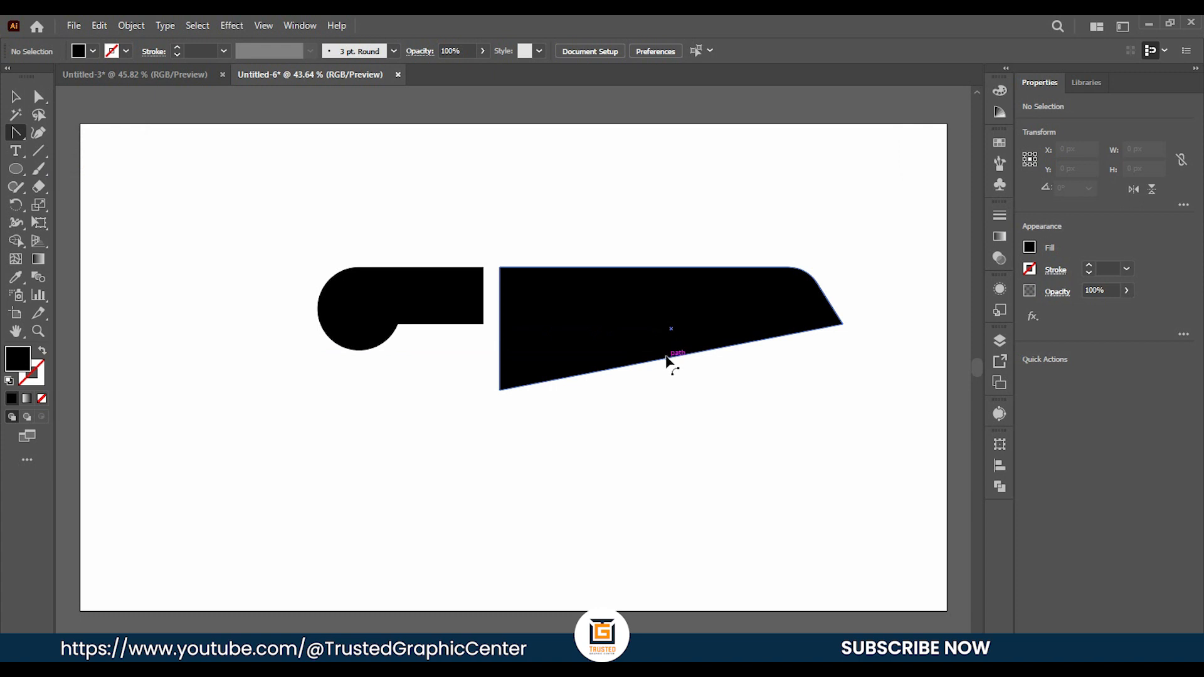
left_click_drag(667, 359, 686, 376)
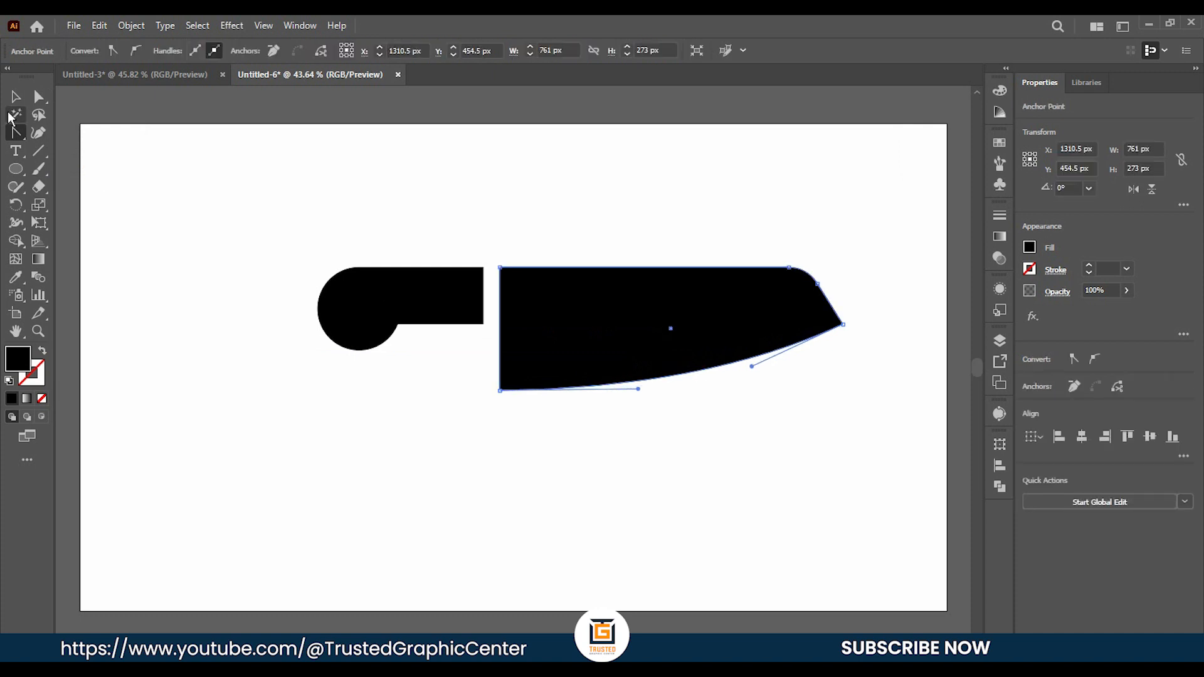
left_click(16, 97)
double_click(129, 313)
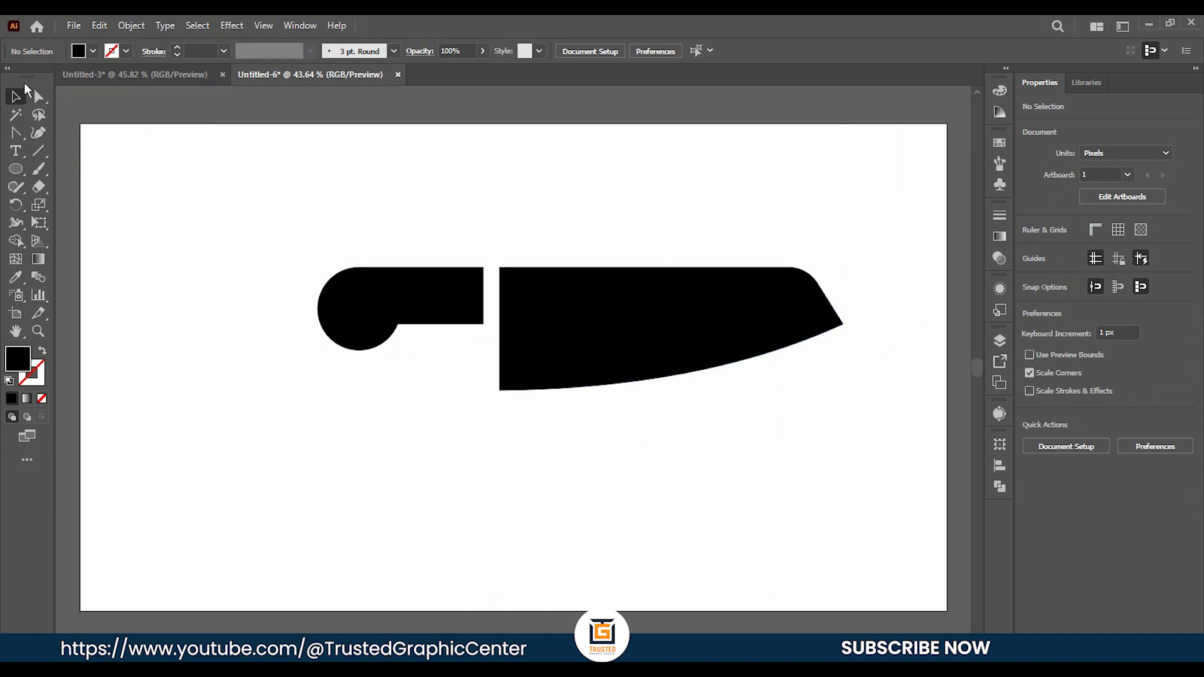
Draw a curved open path about 711 × 118 px with the Pen tool, from left of the blade up towards its tip.
right_click(18, 134)
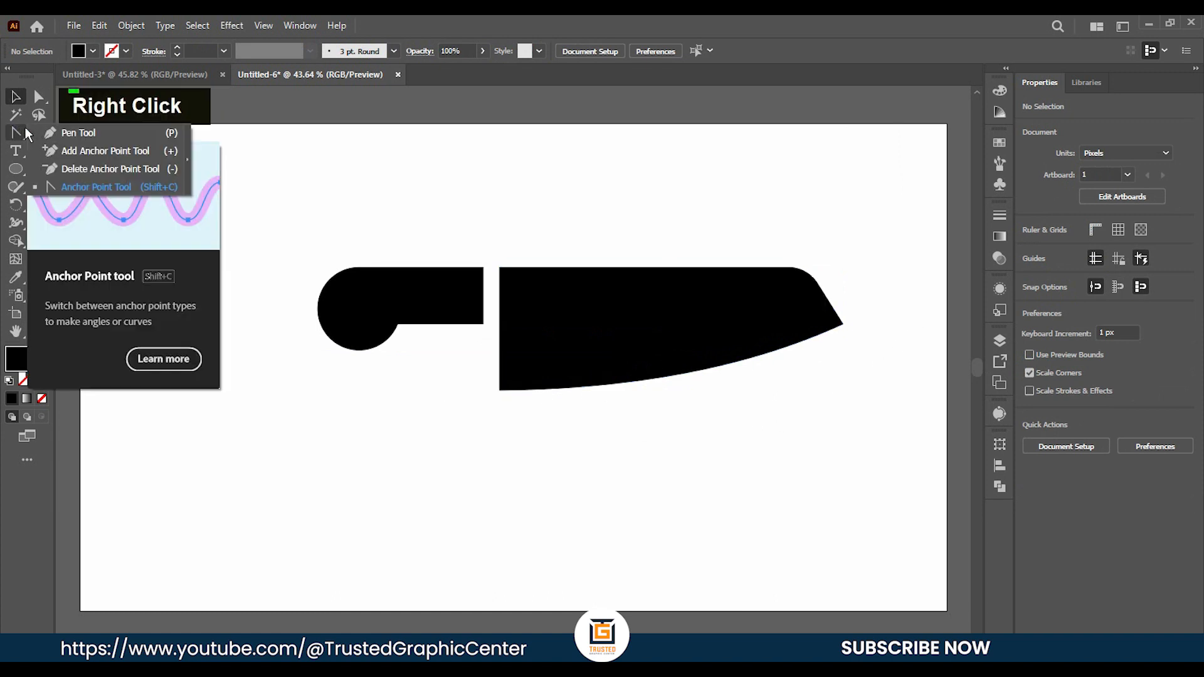
left_click(42, 128)
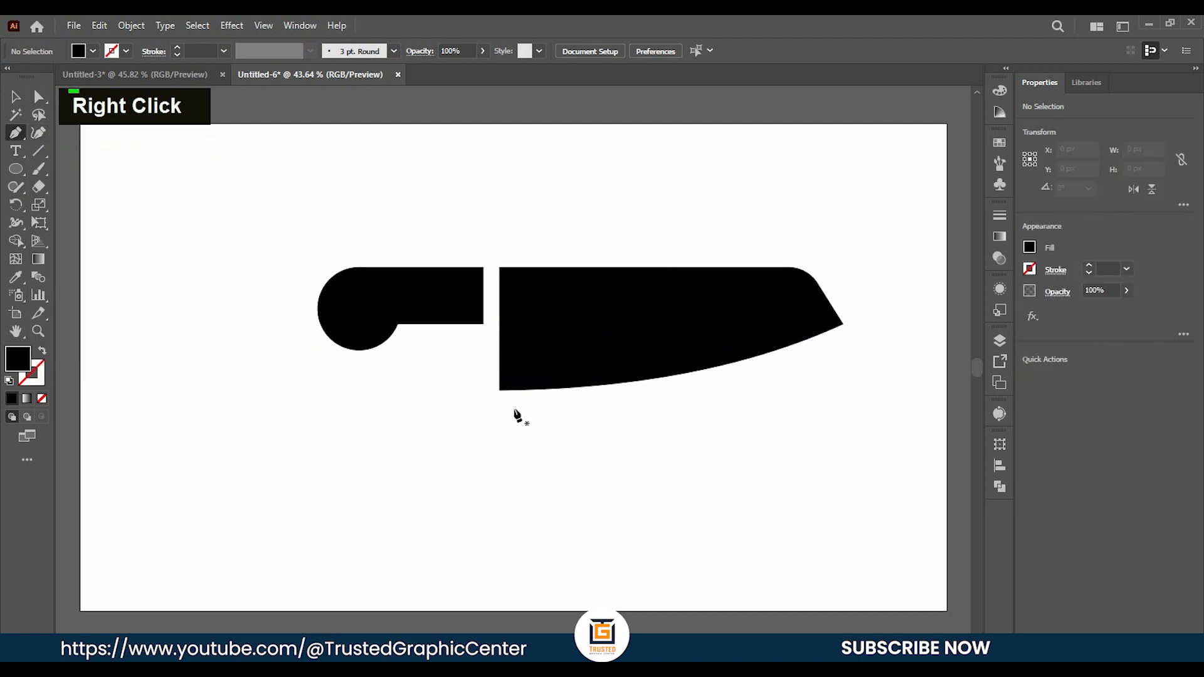
left_click(469, 371)
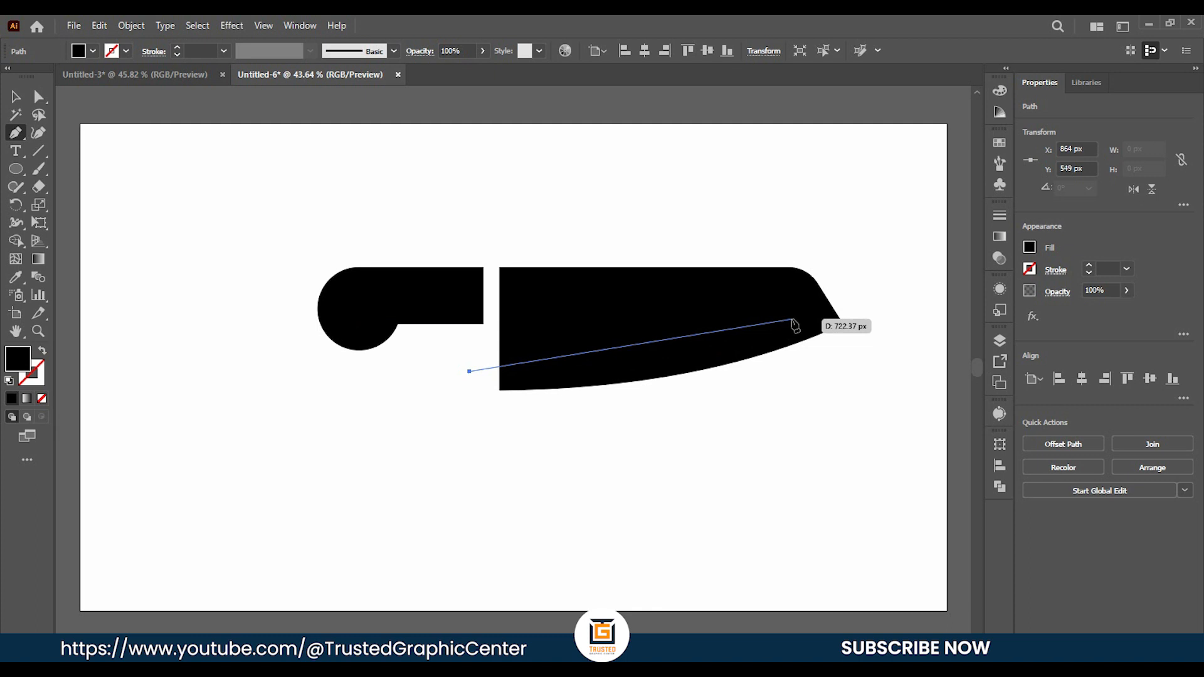
left_click_drag(791, 320, 855, 277)
left_click(788, 321)
left_click(16, 97)
double_click(435, 389)
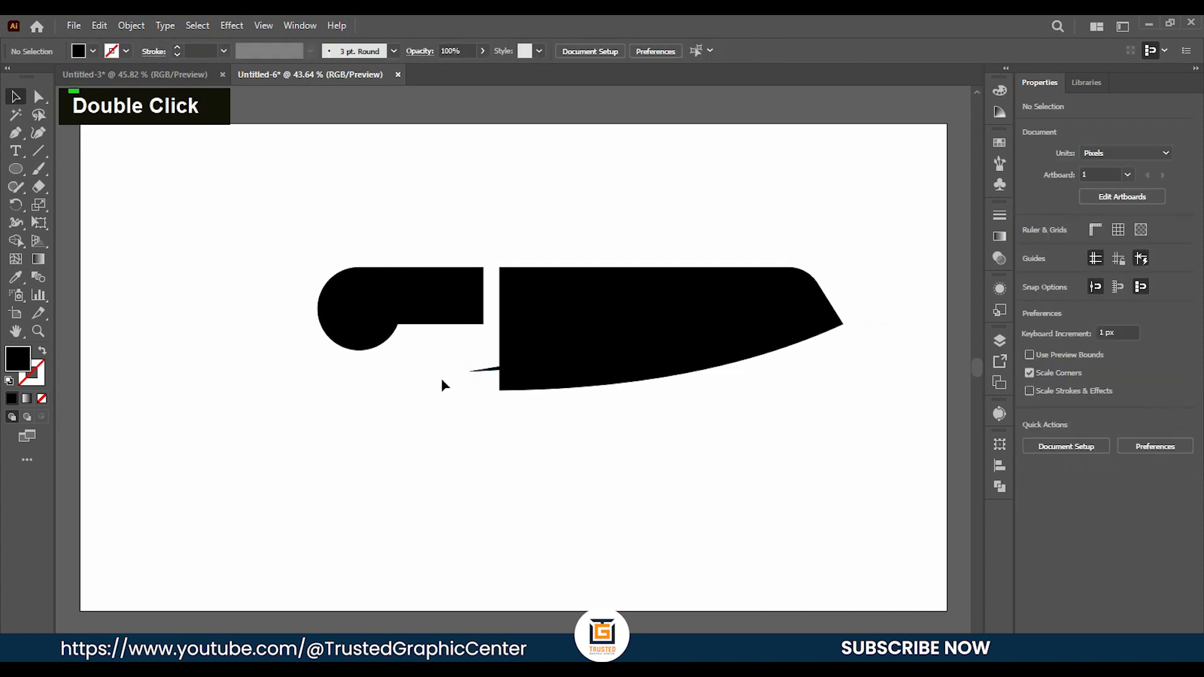
Remove the curved path's fill and give it a white 33 pt stroke.
left_click(469, 377)
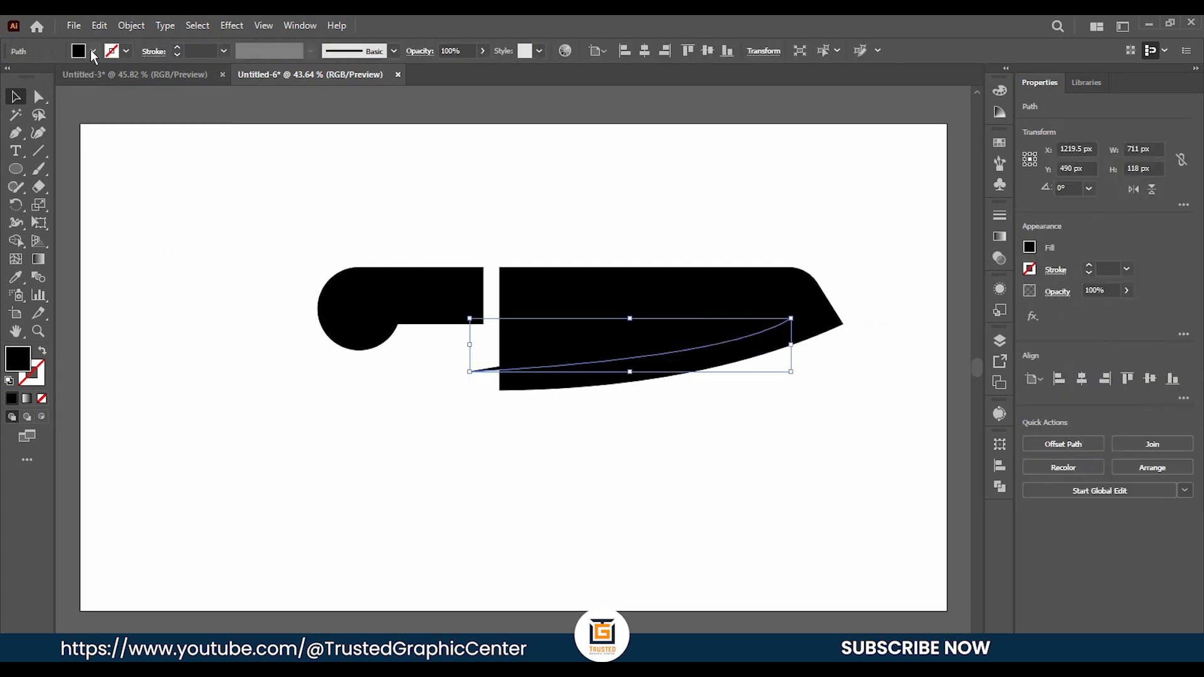
left_click(92, 52)
left_click(10, 78)
left_click(126, 52)
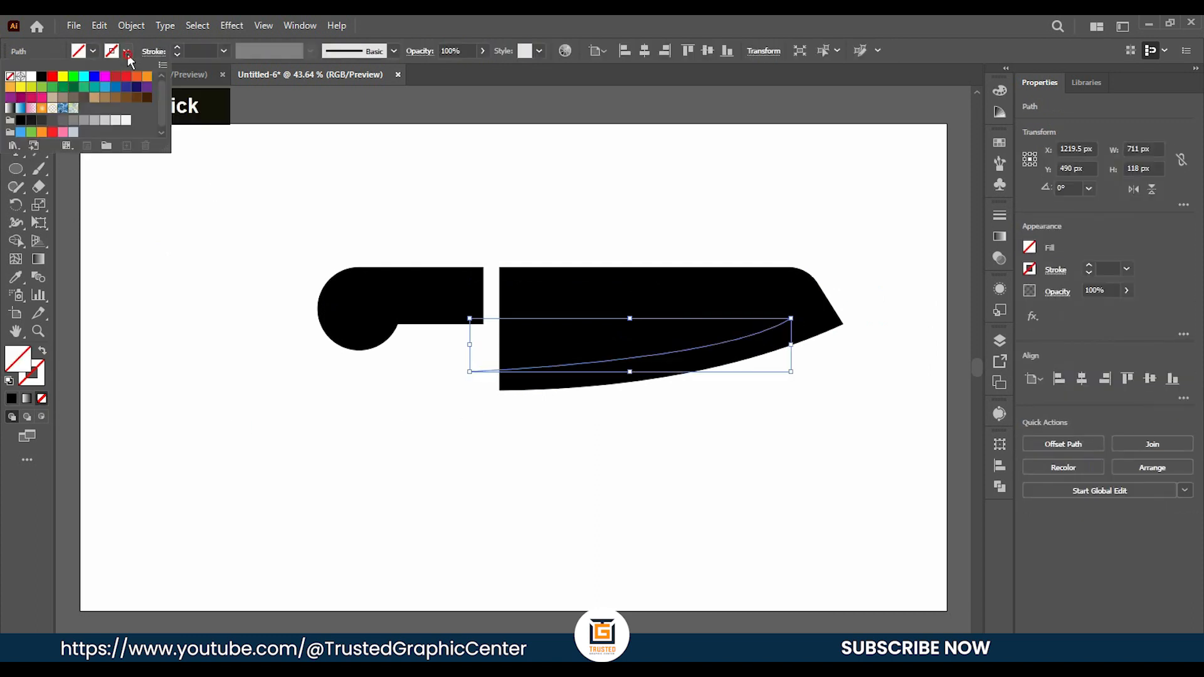
left_click(33, 77)
left_click(177, 48)
left_click(178, 47)
left_click(178, 47)
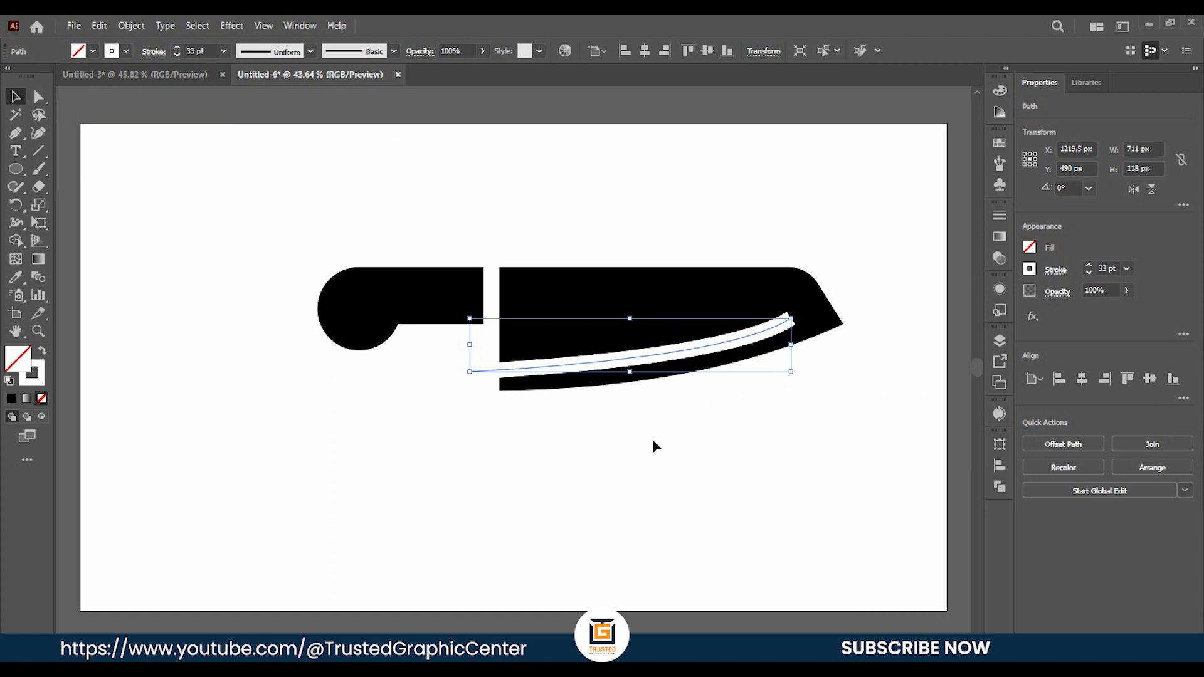
Expand the curved path's fill and stroke into a filled stripe shape.
left_click(133, 26)
left_click(164, 202)
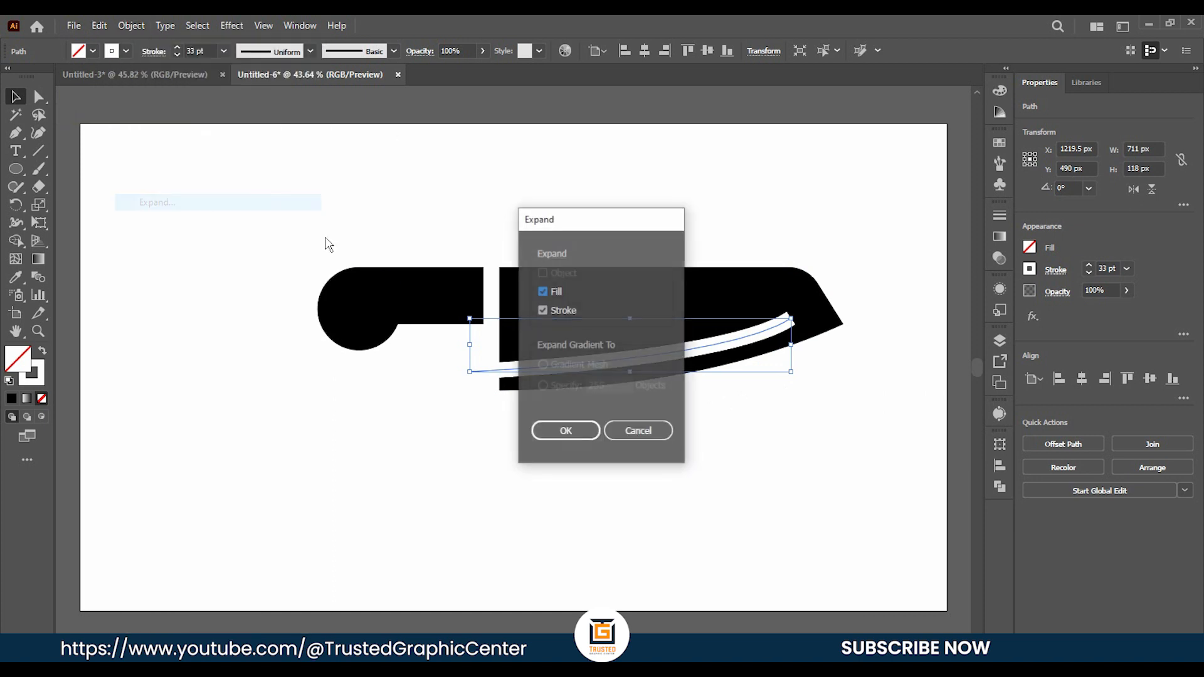
left_click(564, 431)
Remove the part of the white stripe that sticks out past the blade's left edge with the Shape Builder tool.
scroll(740, 379, "right", 2)
scroll(740, 377, "up", 1)
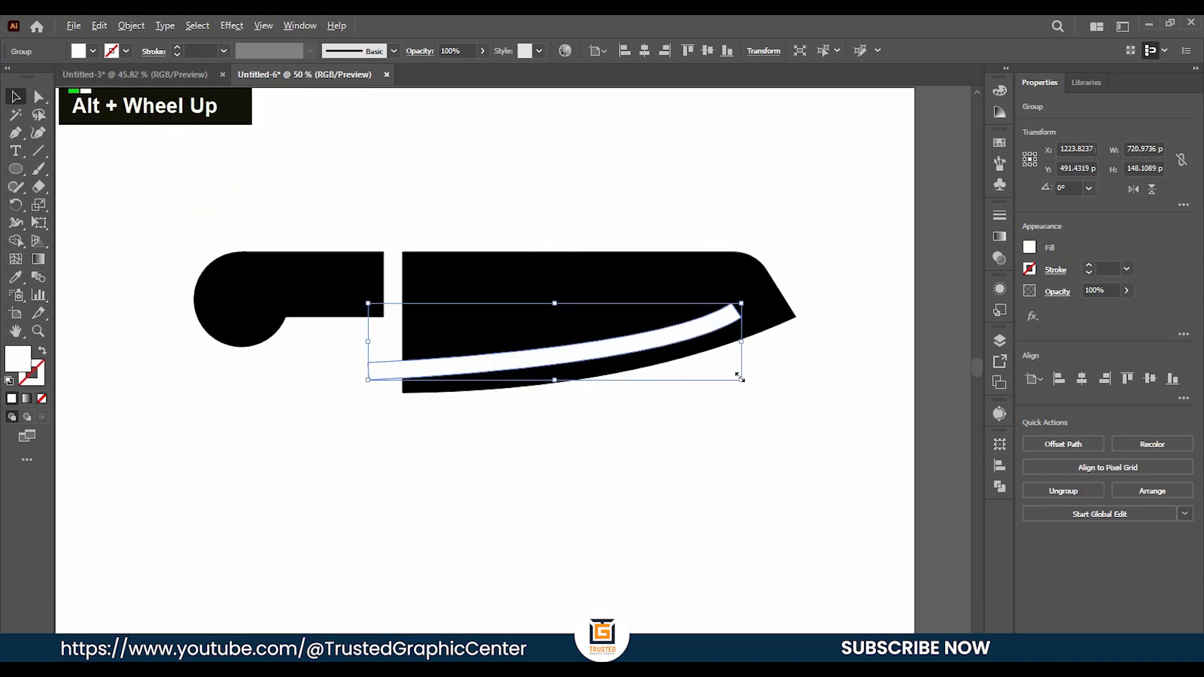
left_click(448, 354, "shift")
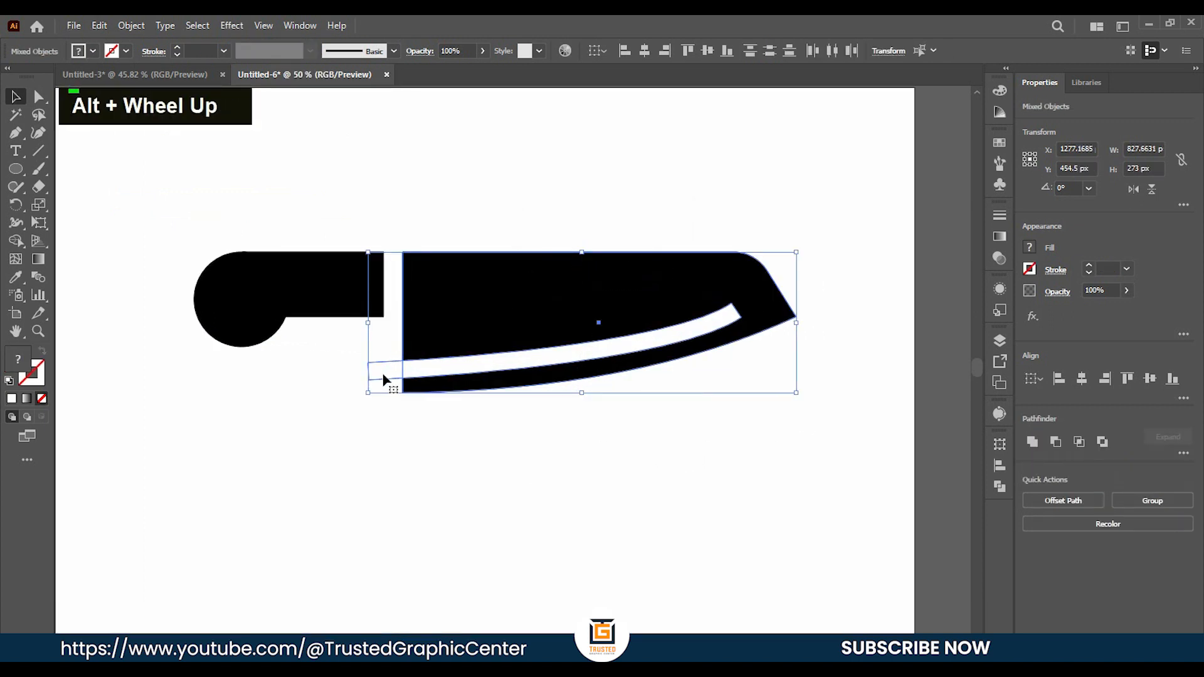
left_click(17, 242)
key("alt")
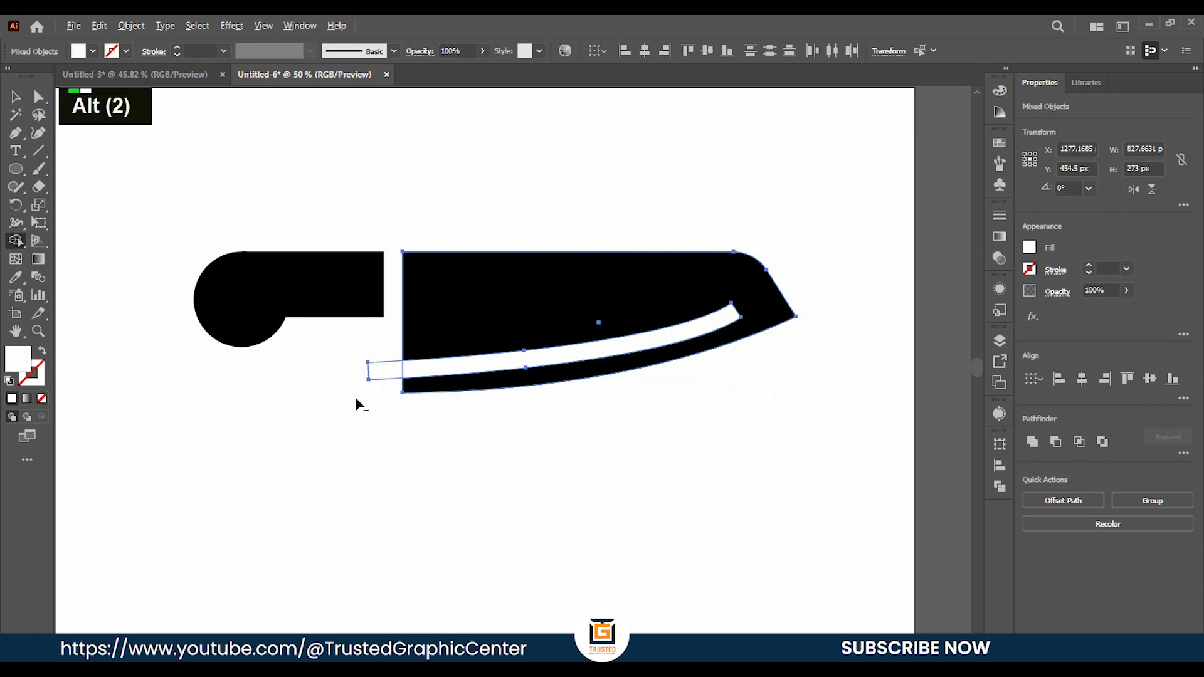
left_click(376, 370, "alt")
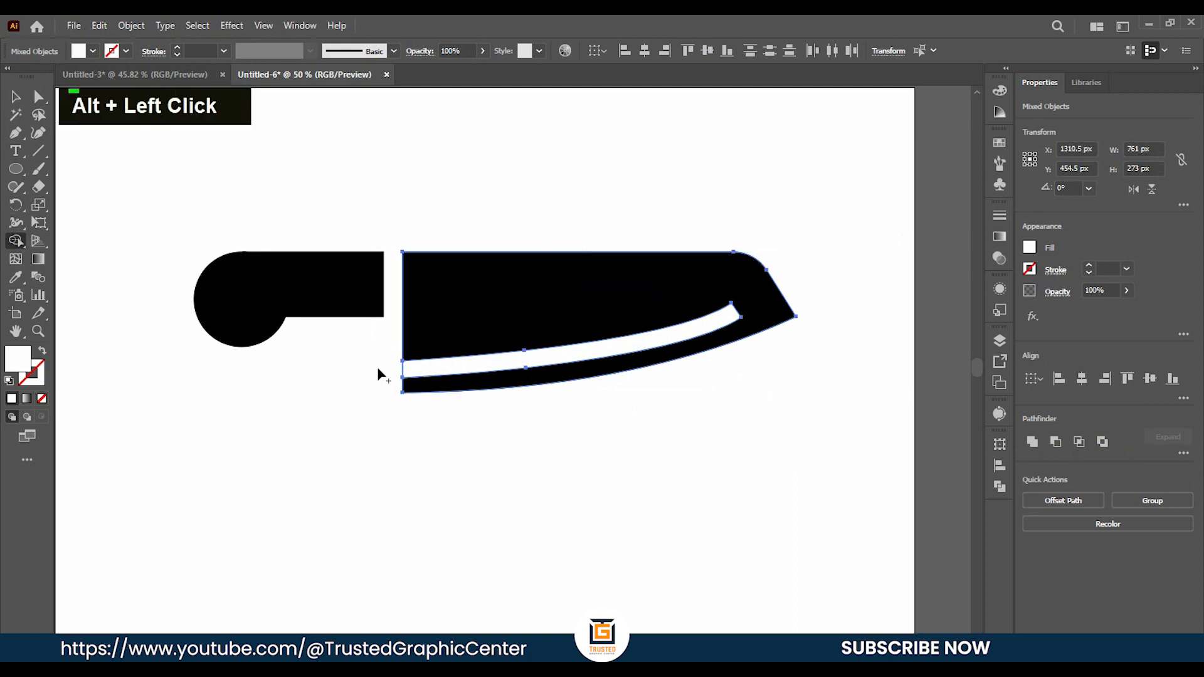
left_click(16, 96)
double_click(247, 395)
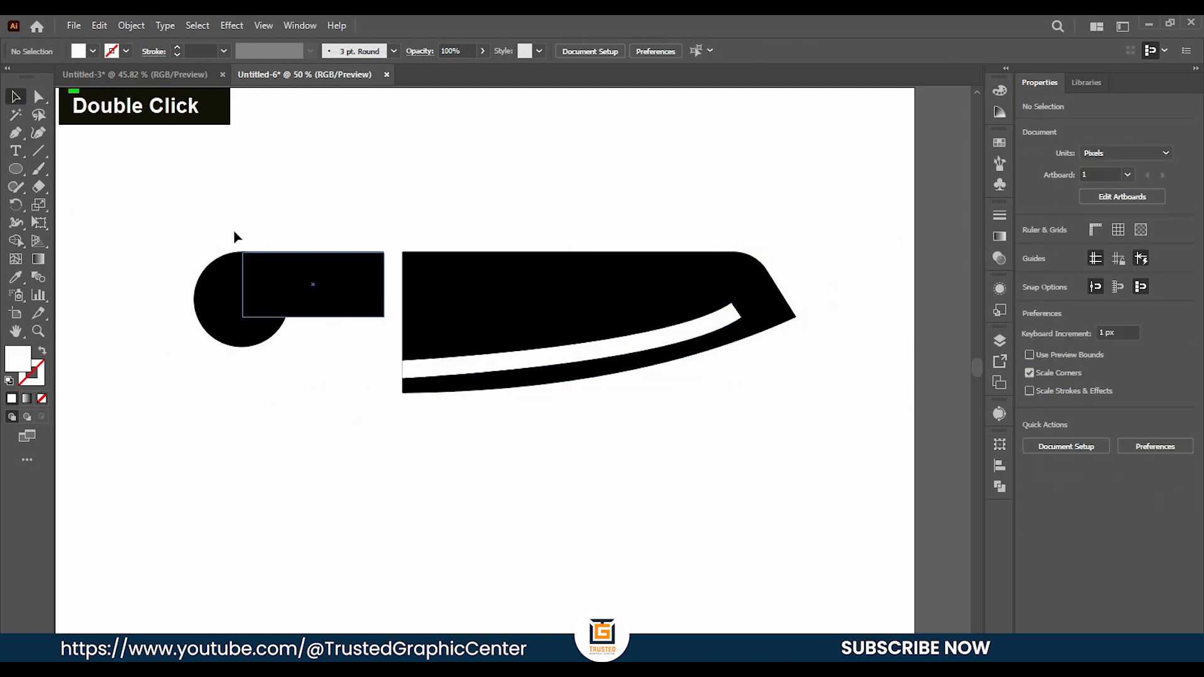
Move the upper anchor point at the white stripe's right end about 15 px left and 9 px down.
left_click(39, 96)
scroll(653, 318, "up", 3, "alt")
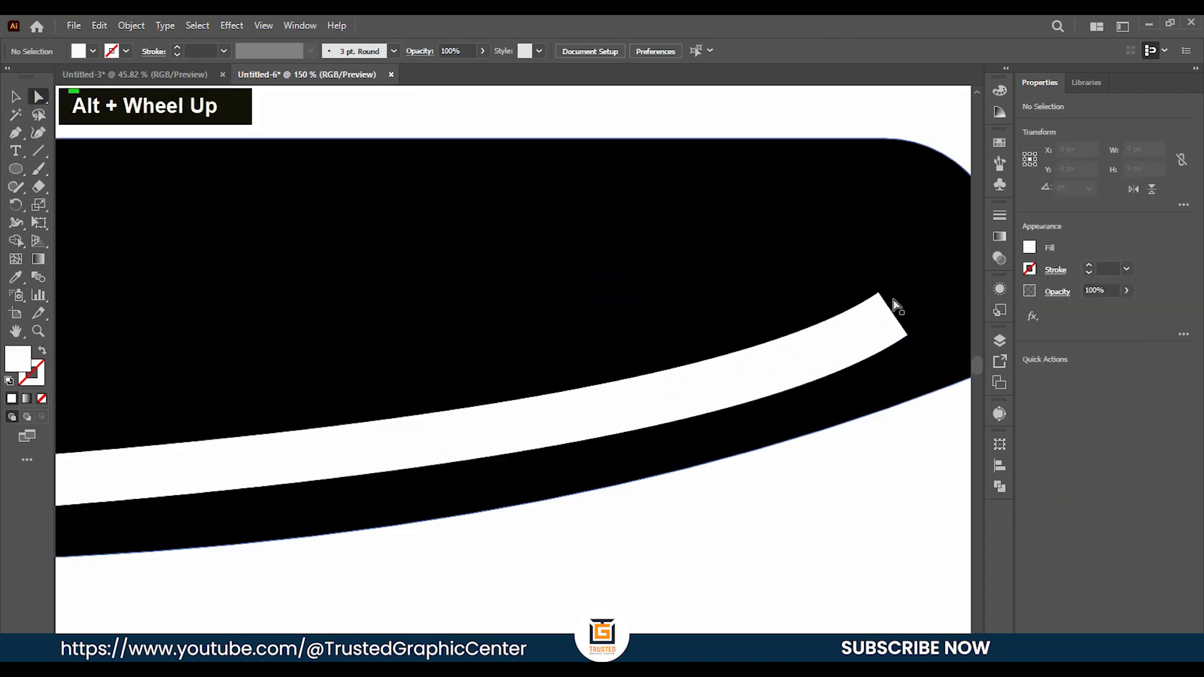
scroll(877, 307, "right", 2, "ctrl")
left_click(788, 293)
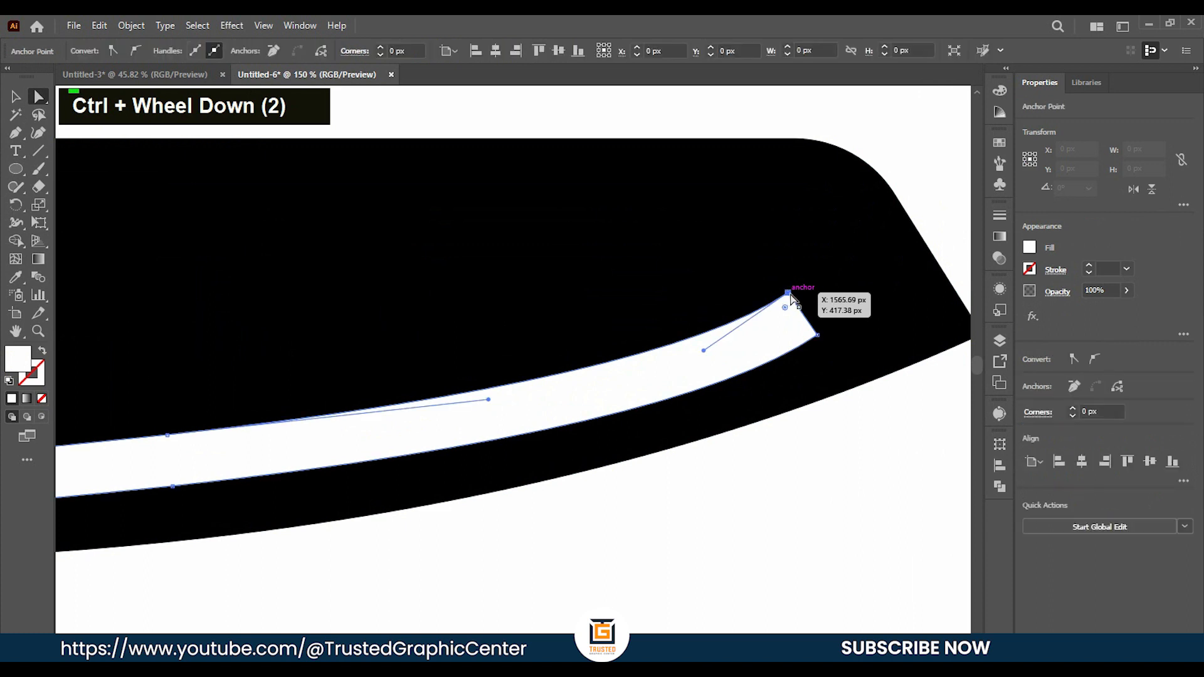
left_click_drag(787, 294, 767, 311)
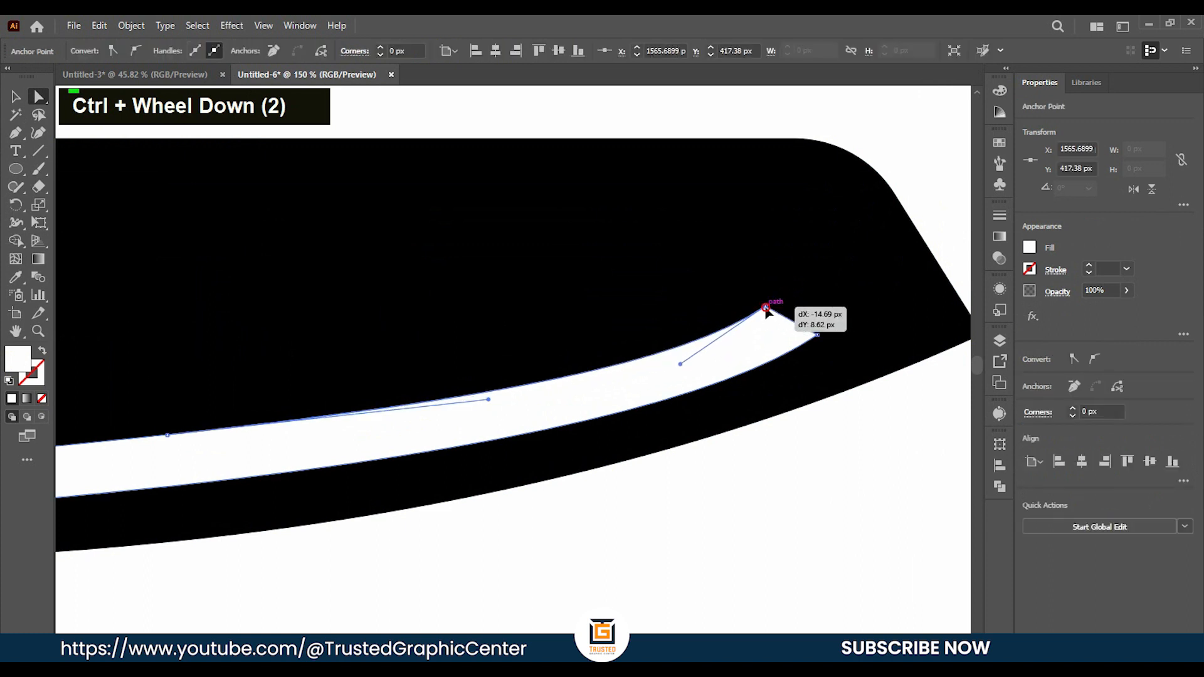
left_click(777, 457)
scroll(774, 451, "down", 2)
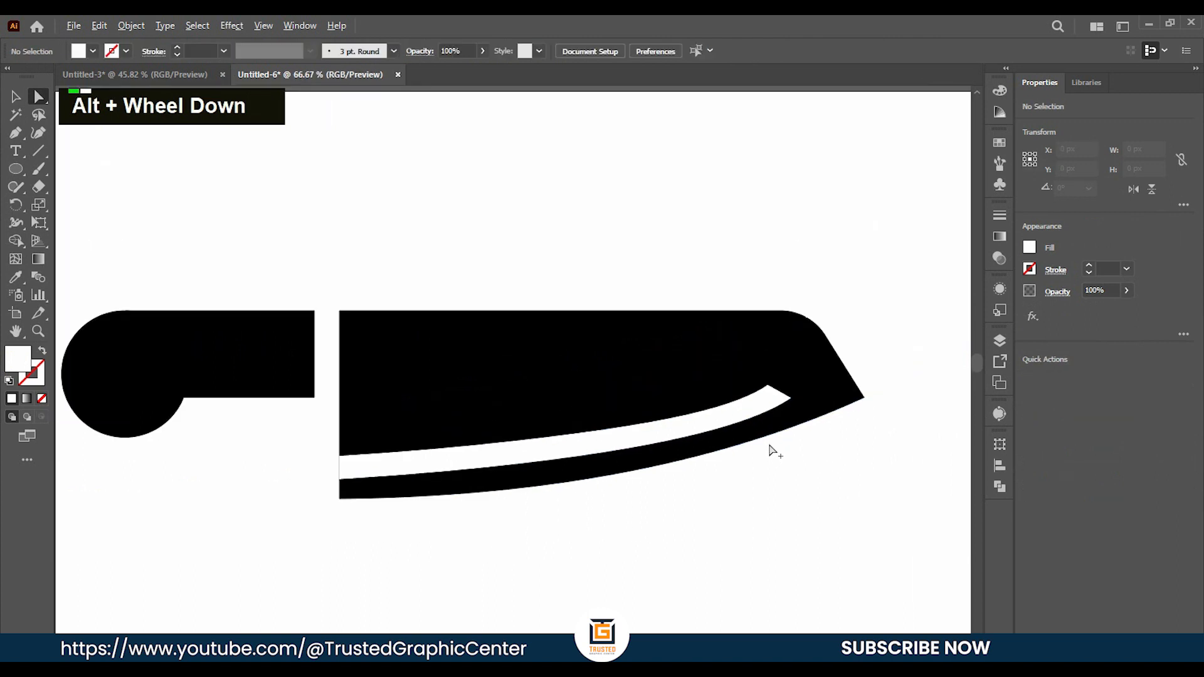
Cut the white stripe out of the blade with the Shape Builder tool.
double_click(16, 96)
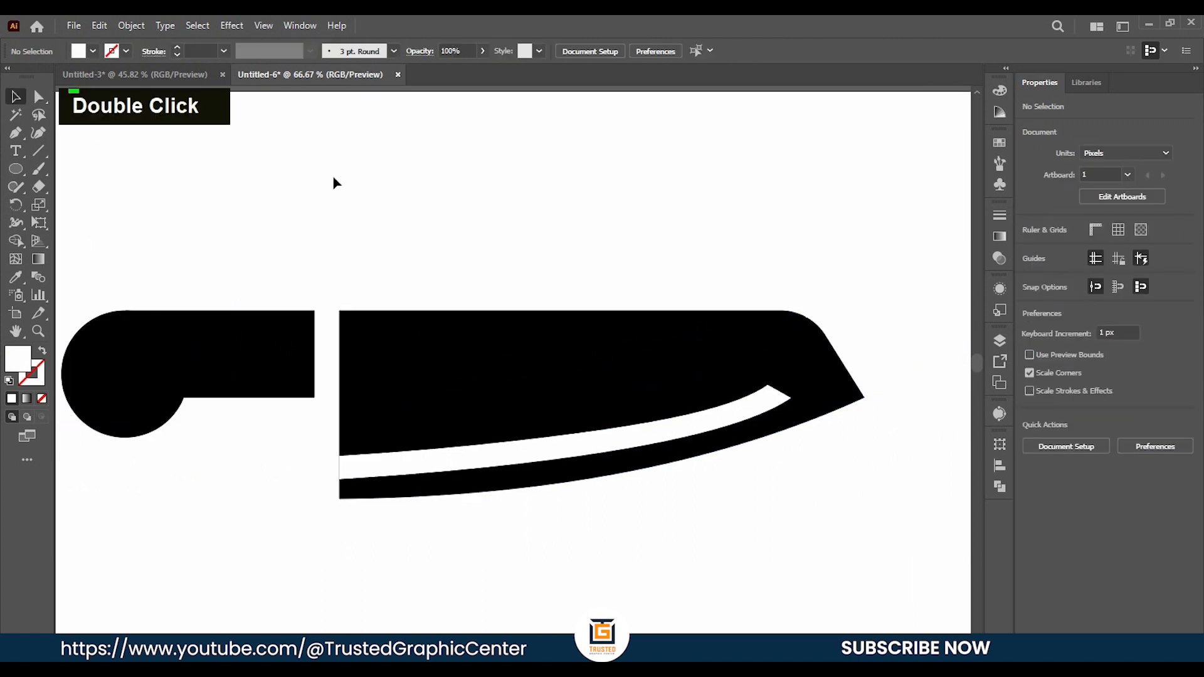
scroll(377, 174, "down", 1)
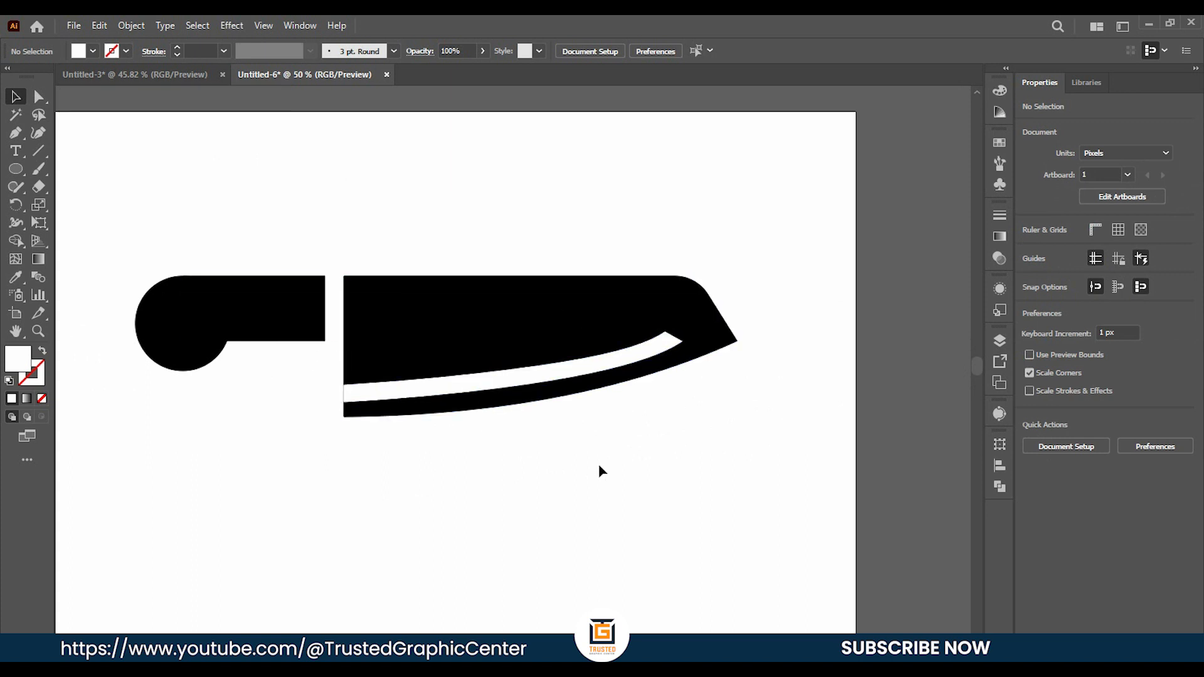
left_click_drag(676, 467, 446, 242)
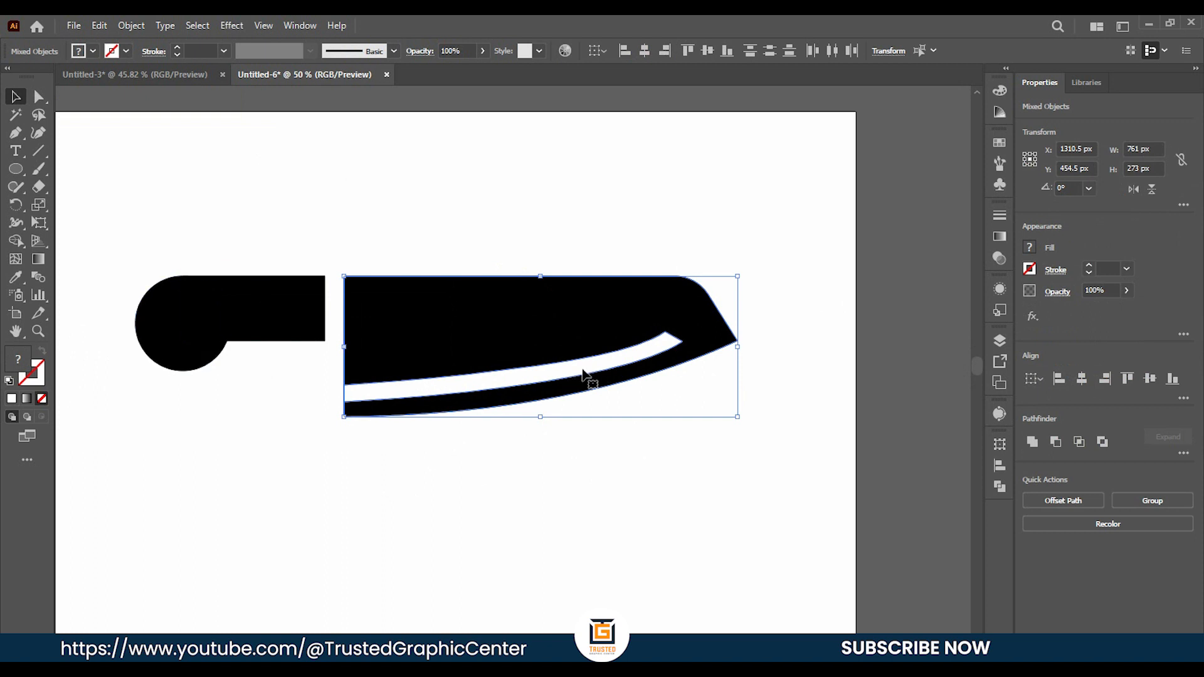
left_click(16, 244)
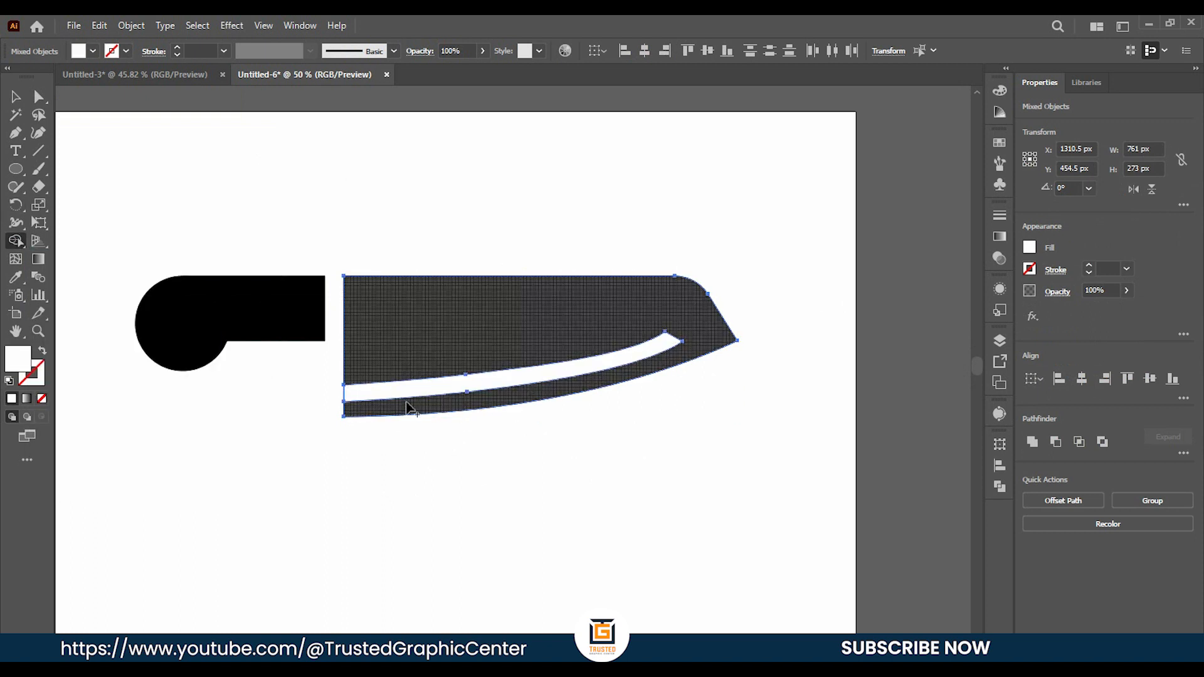
key("alt")
left_click_drag(339, 397, 407, 395)
left_click(16, 96)
left_click(449, 210)
Draw a 42 px circle centred on the handle's round end and fill it white.
scroll(449, 210, "left", 1)
scroll(502, 238, "down", 1)
scroll(257, 306, "left", 1)
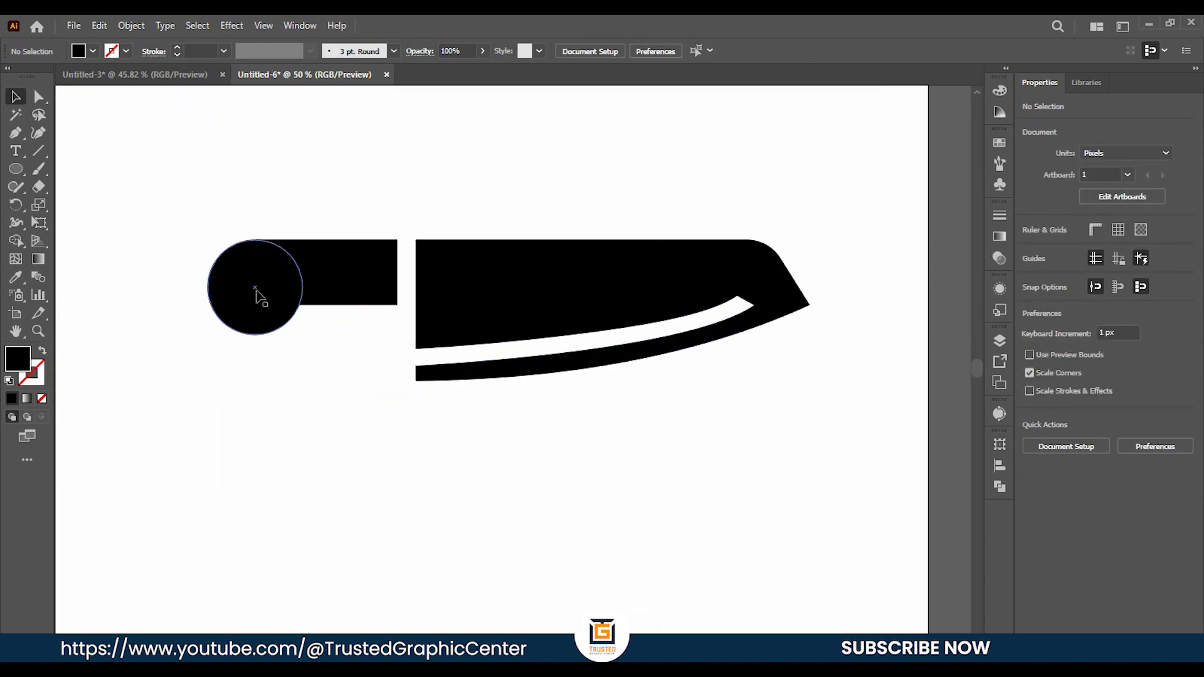
right_click(16, 169)
left_click(80, 205)
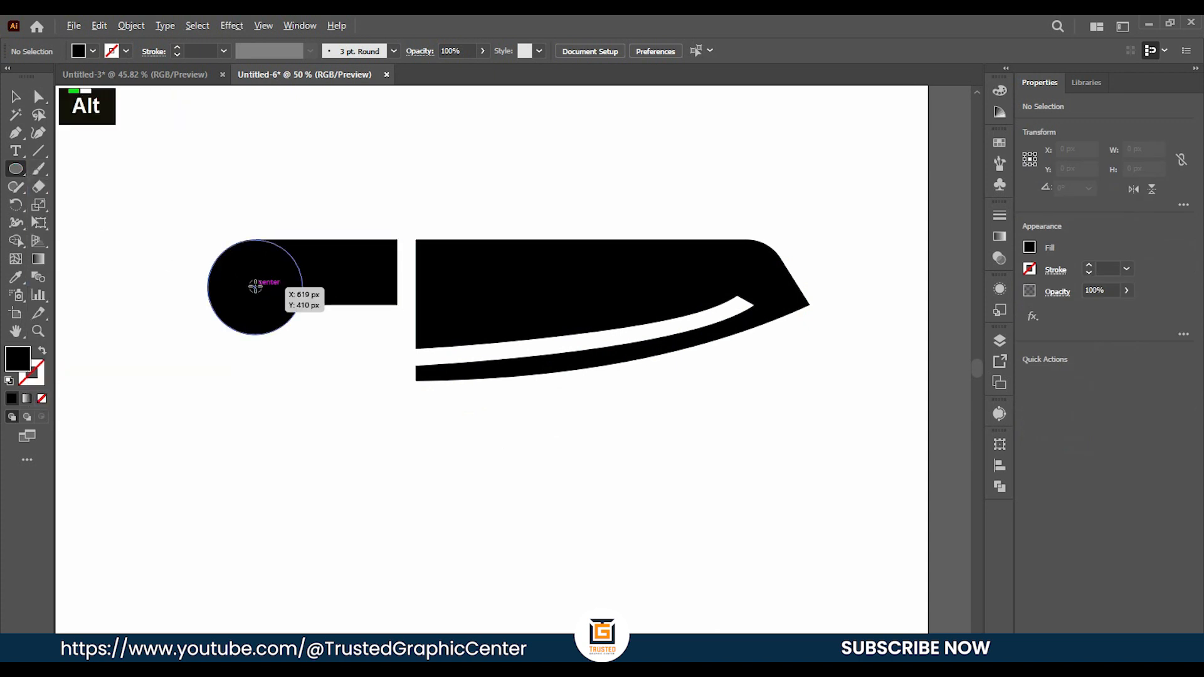
left_click_drag(254, 287, 268, 300)
left_click(96, 51)
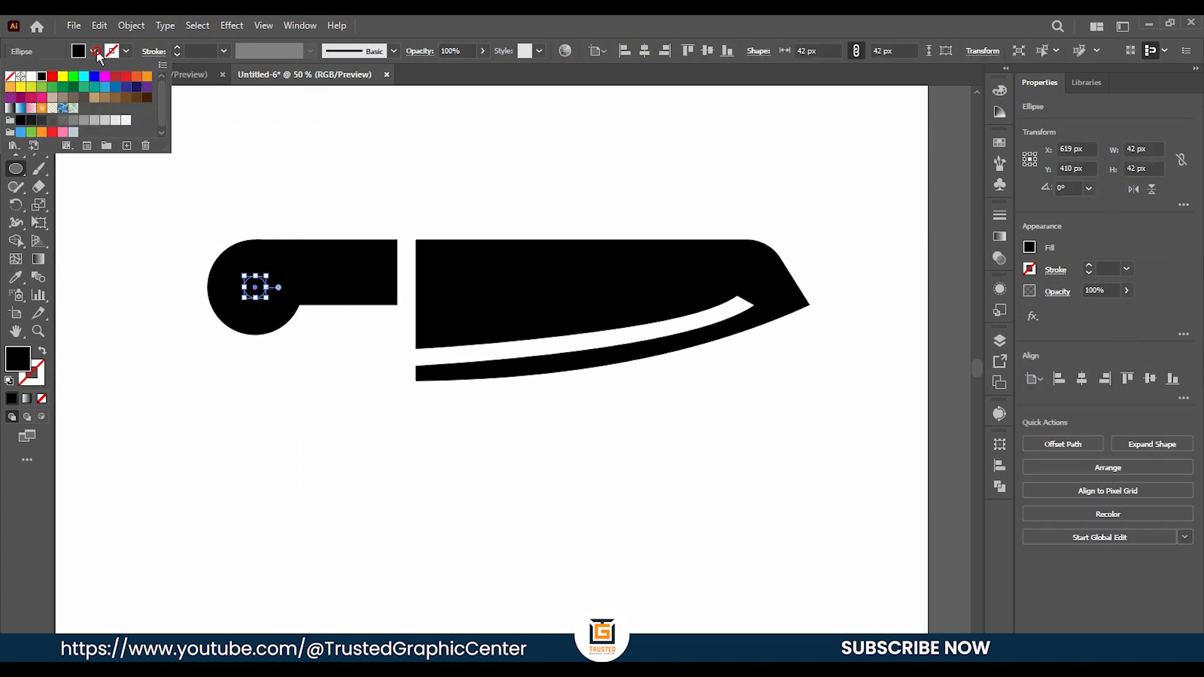
left_click(32, 76)
Cut the small circle out of the handle and merge the handle's round end and bar with the Shape Builder tool.
left_click(15, 98)
left_click_drag(187, 210, 379, 360)
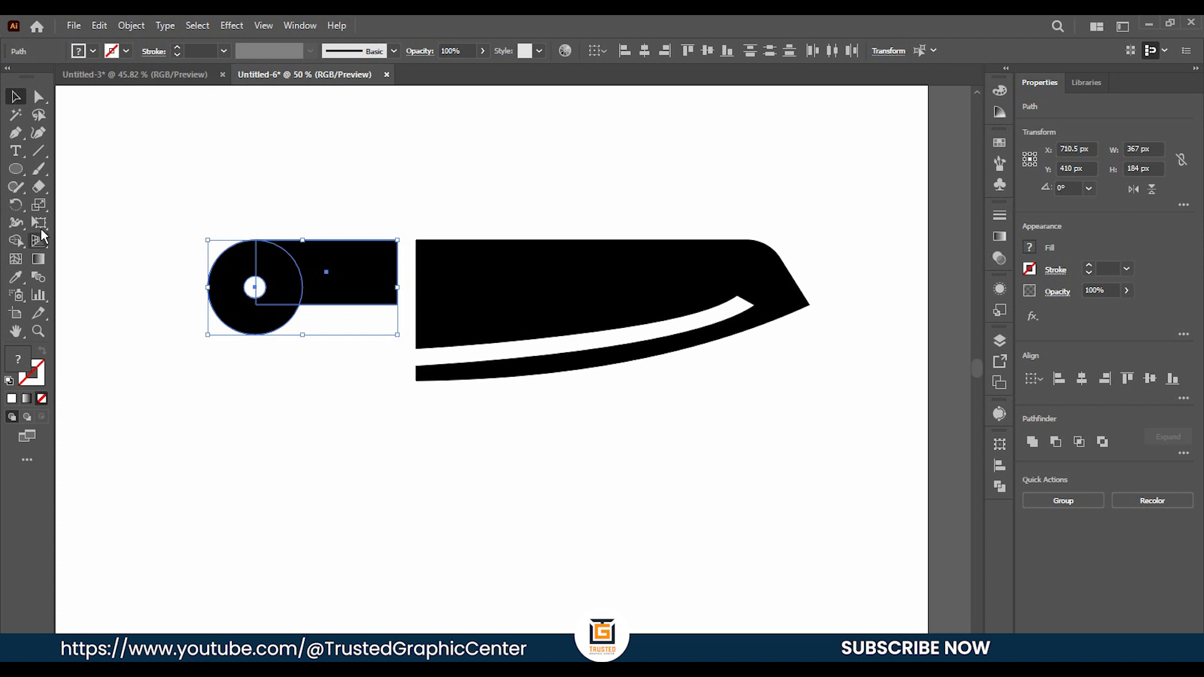
left_click(17, 240)
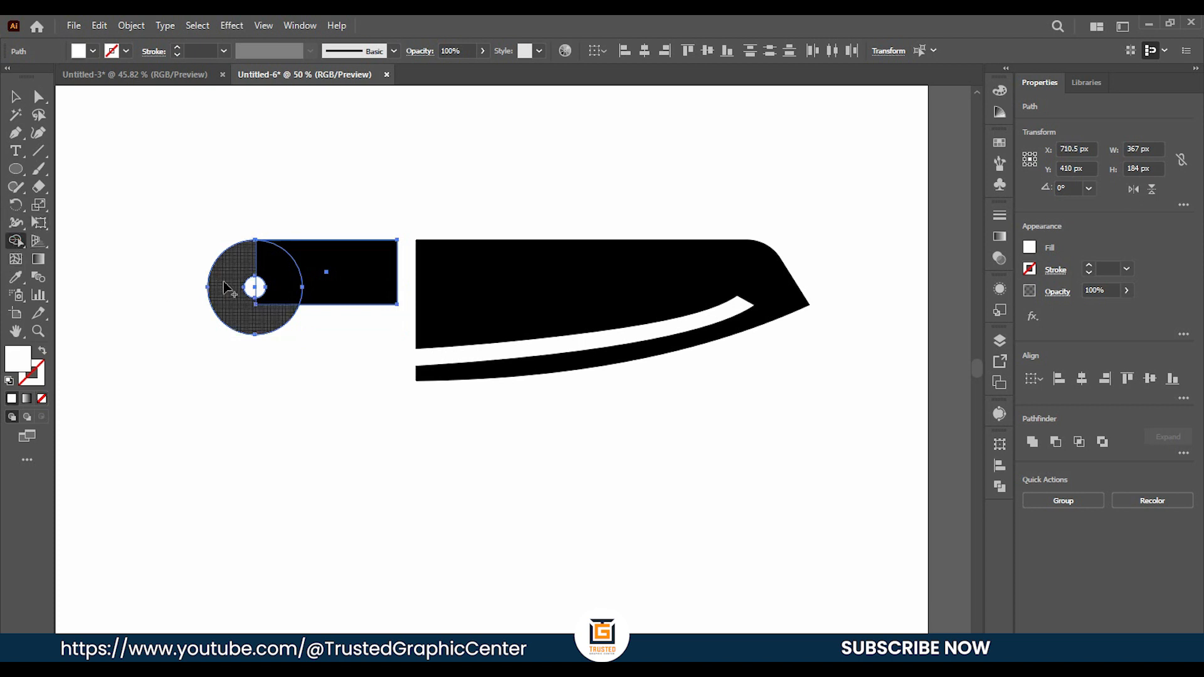
left_click(256, 287, "alt")
left_click(255, 287, "alt")
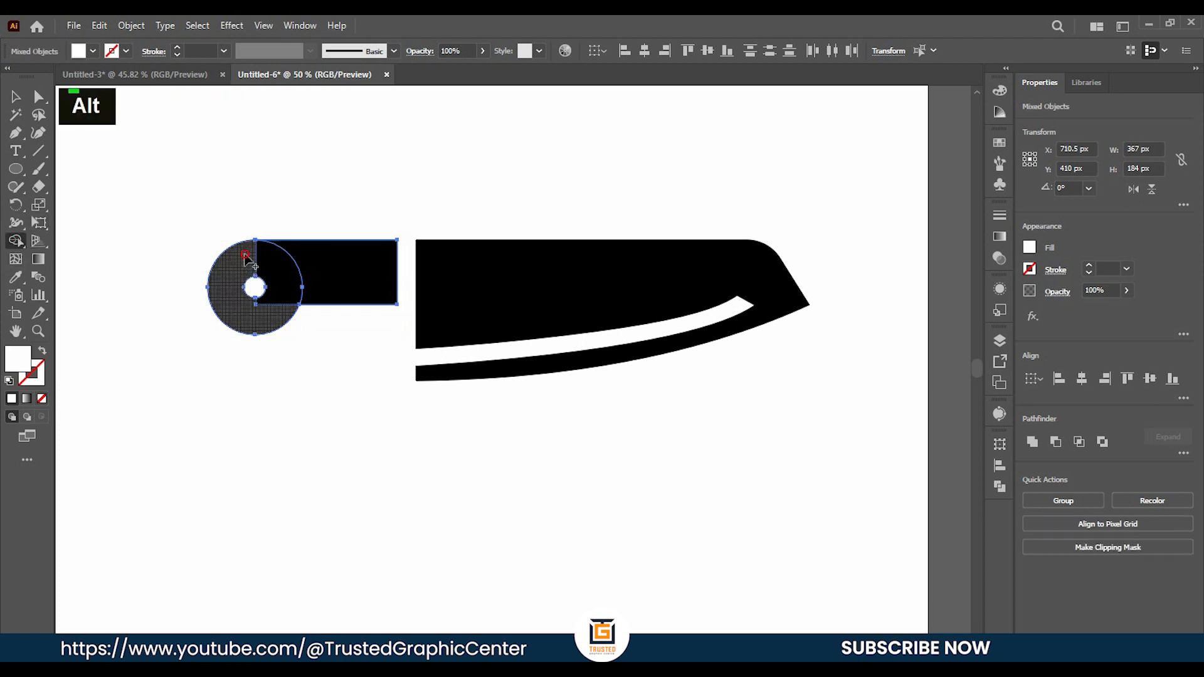
left_click_drag(255, 252, 325, 266)
left_click_drag(272, 314, 273, 313)
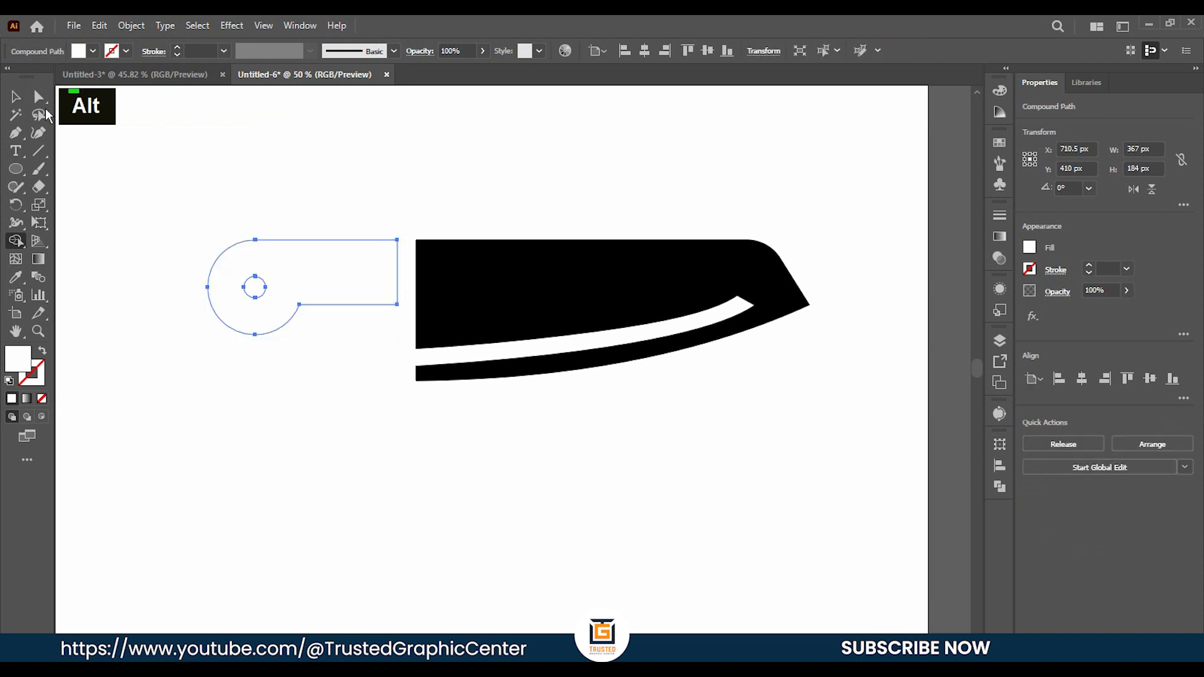
Fill the merged handle shape with black.
left_click(16, 96)
left_click(213, 201)
left_click(325, 287)
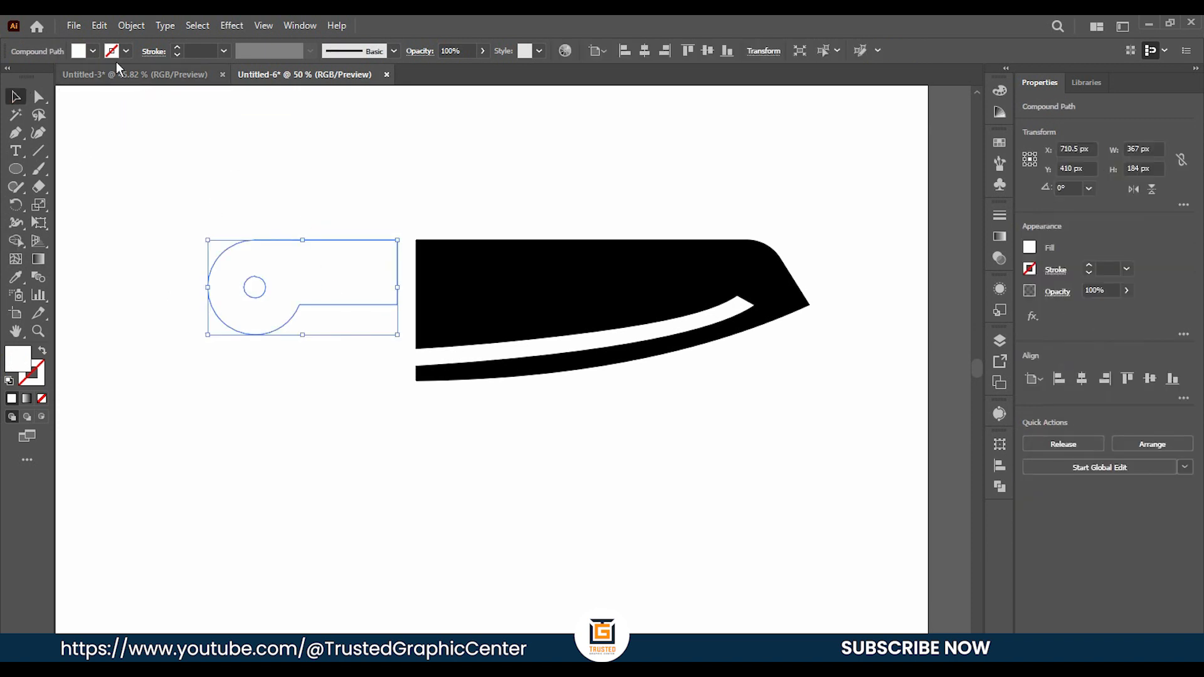
left_click(94, 50)
left_click(41, 77)
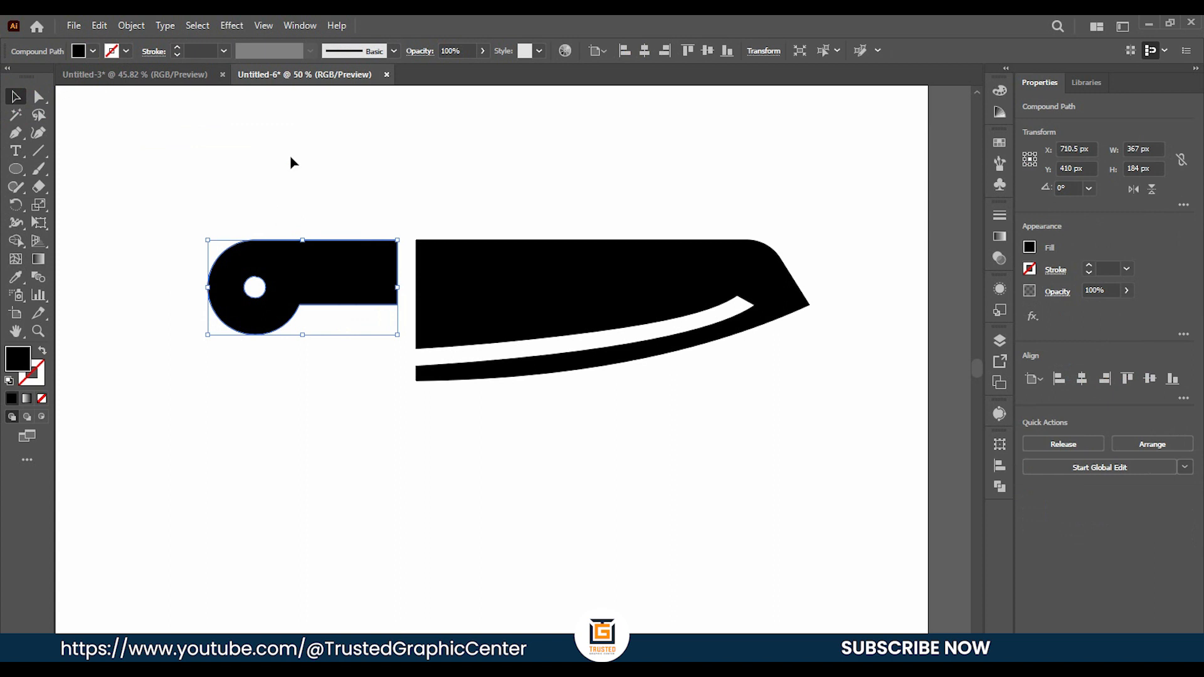
double_click(291, 156)
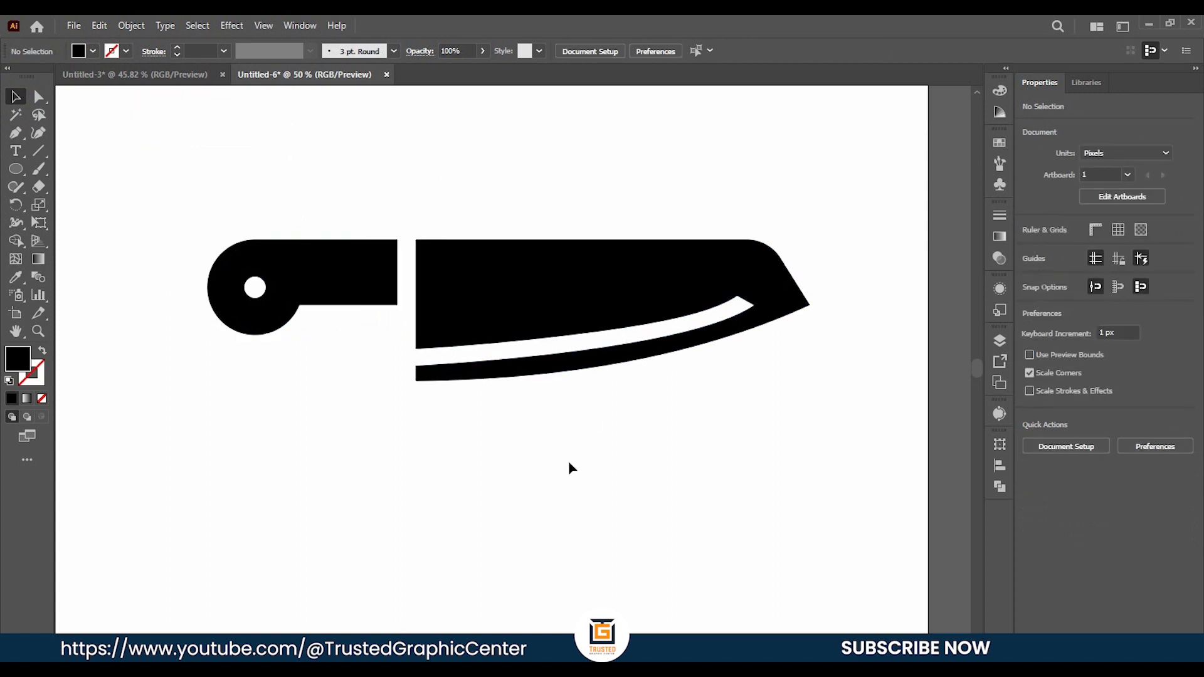
Add the text "Cutpeak" below the knife with the Type tool.
right_click(16, 151)
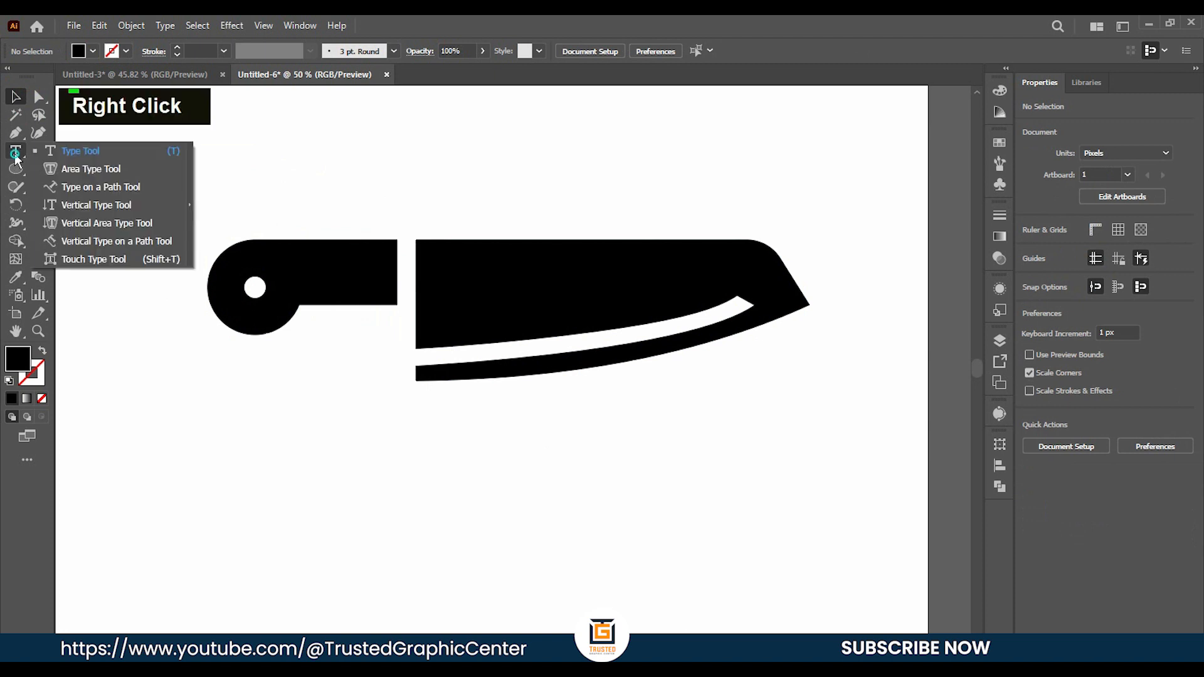
left_click(74, 152)
left_click(452, 454)
key("BackSpace")
type("Cu")
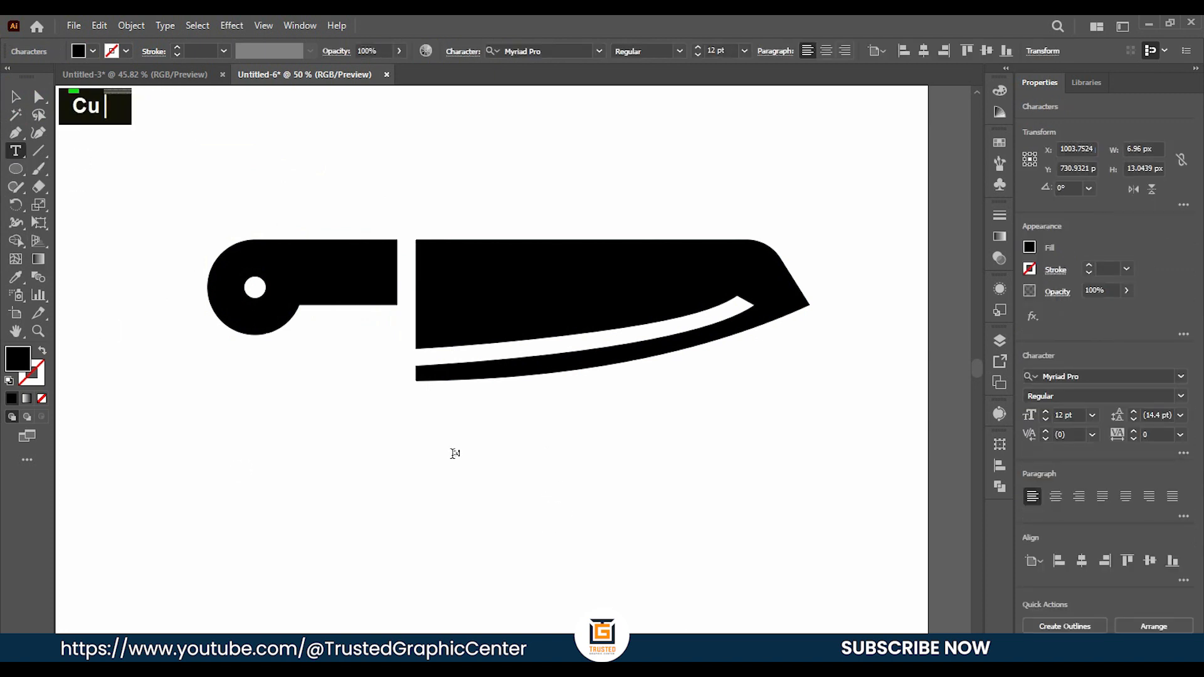
type("tpeak")
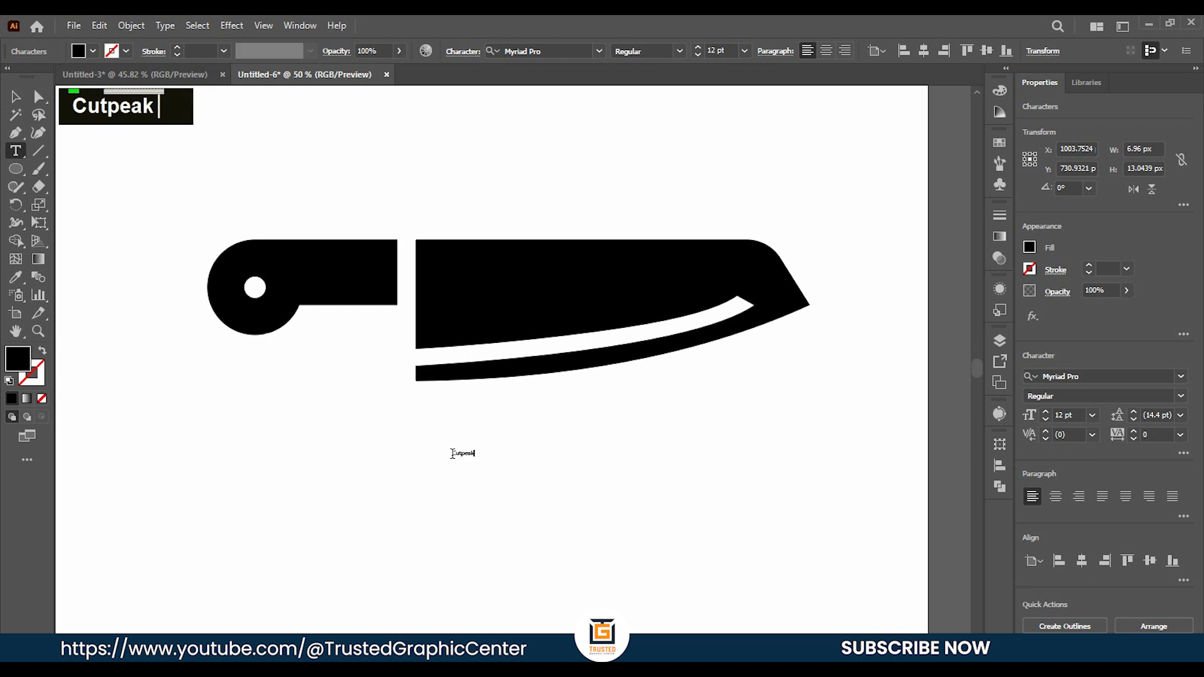
Enlarge the Cutpeak text to about 1040 × 325 px and position it below the knife.
left_click(15, 97)
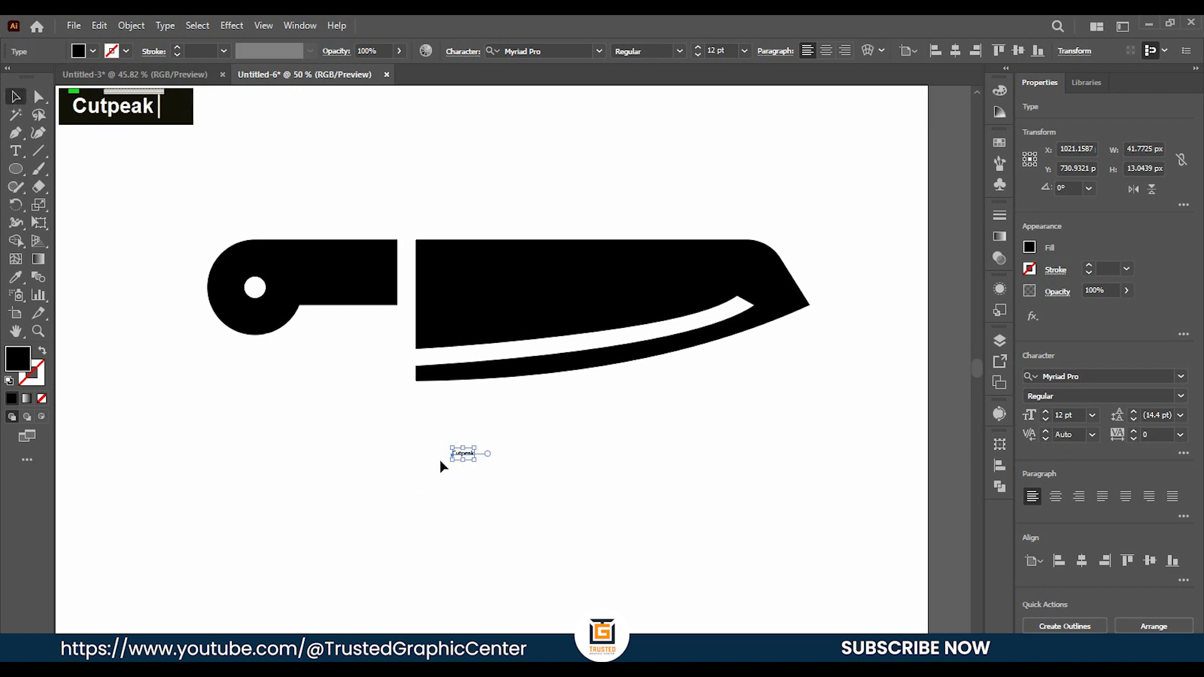
left_click_drag(475, 464, 732, 537)
left_click_drag(543, 477, 545, 504)
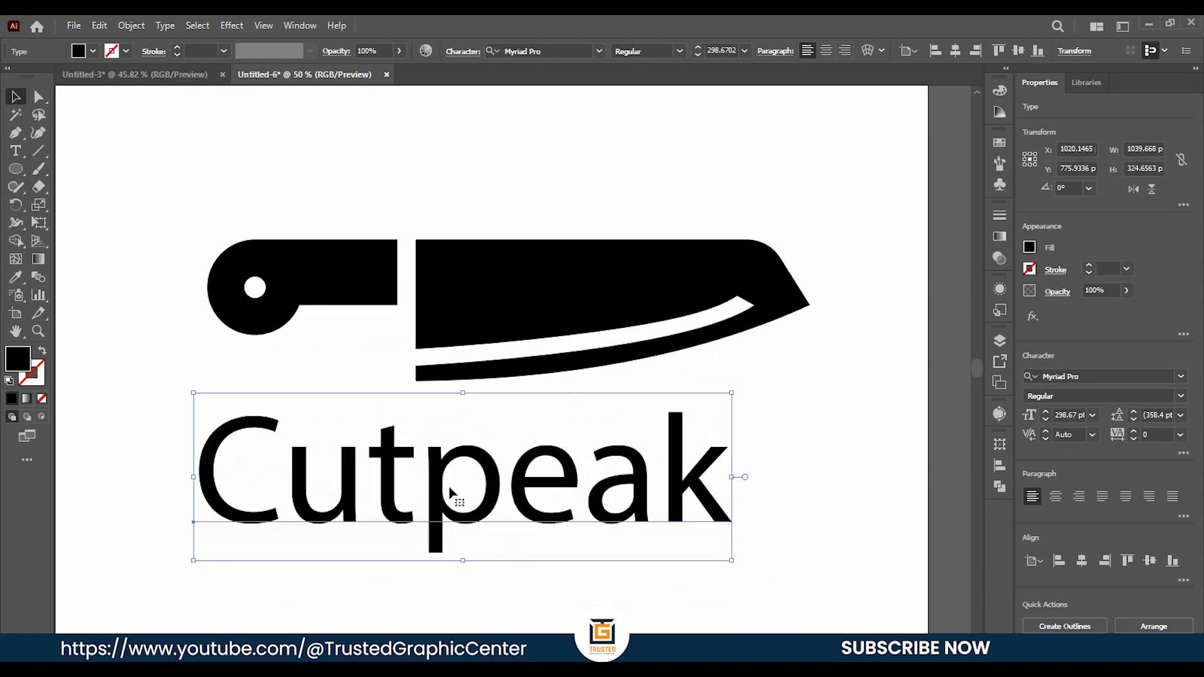
Change the Cutpeak text's font to Back to Black Bold Demo.
left_click(554, 53)
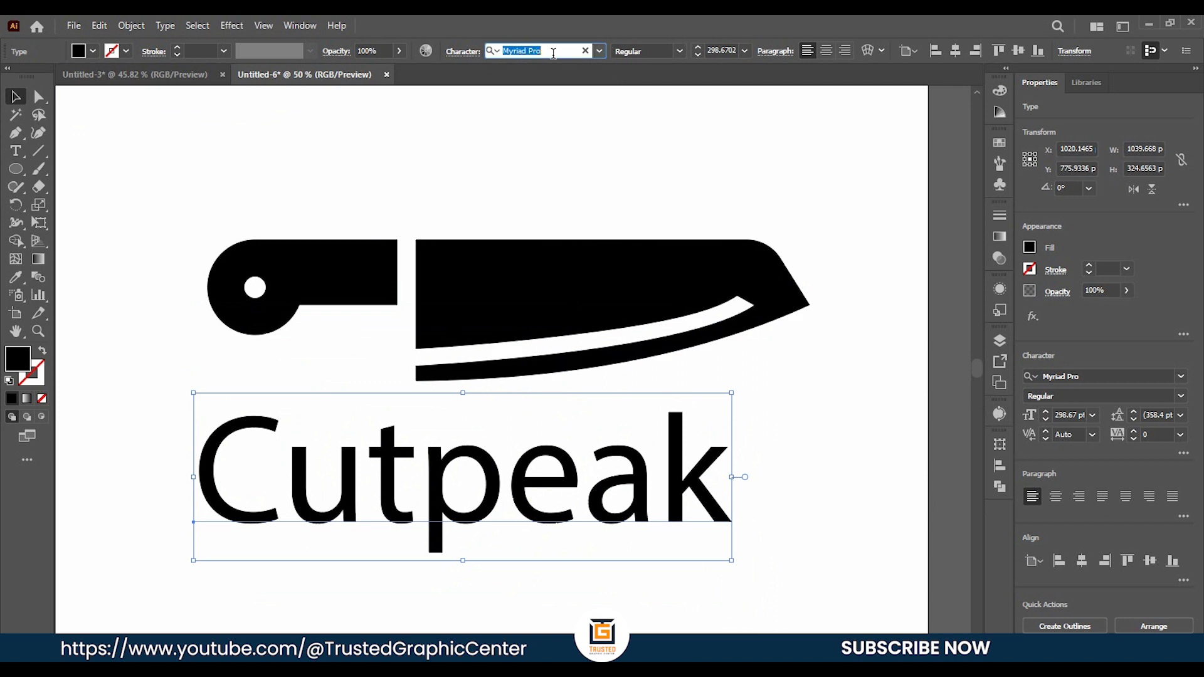
type("bac")
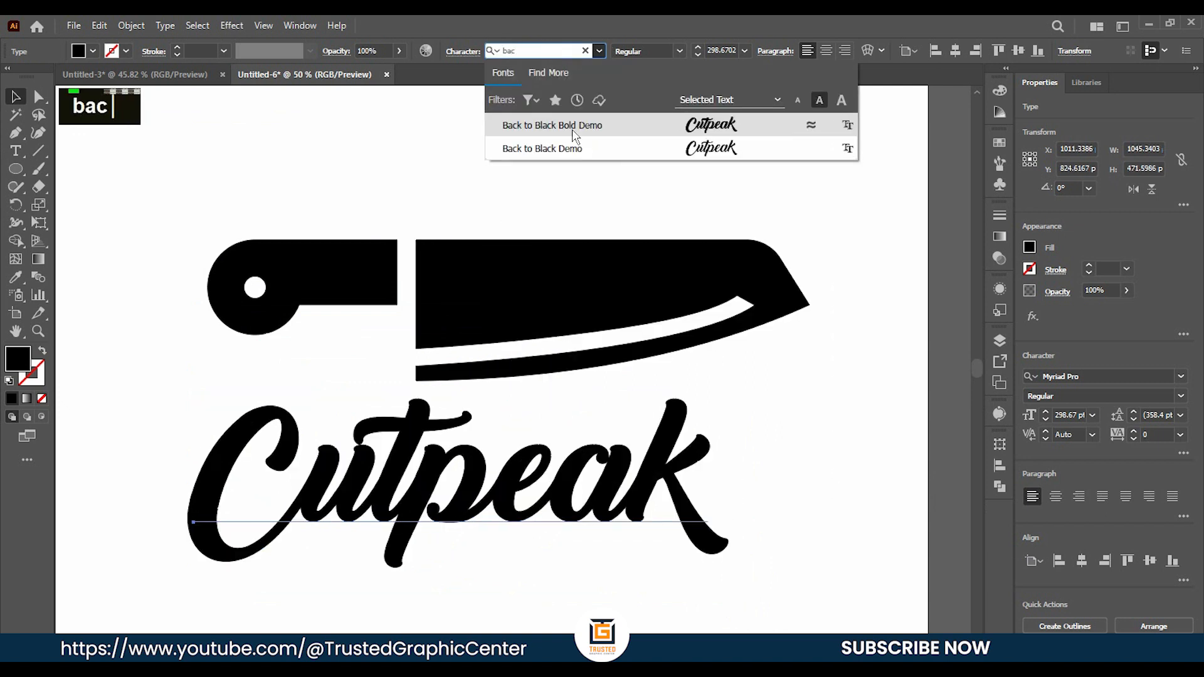
left_click(585, 130)
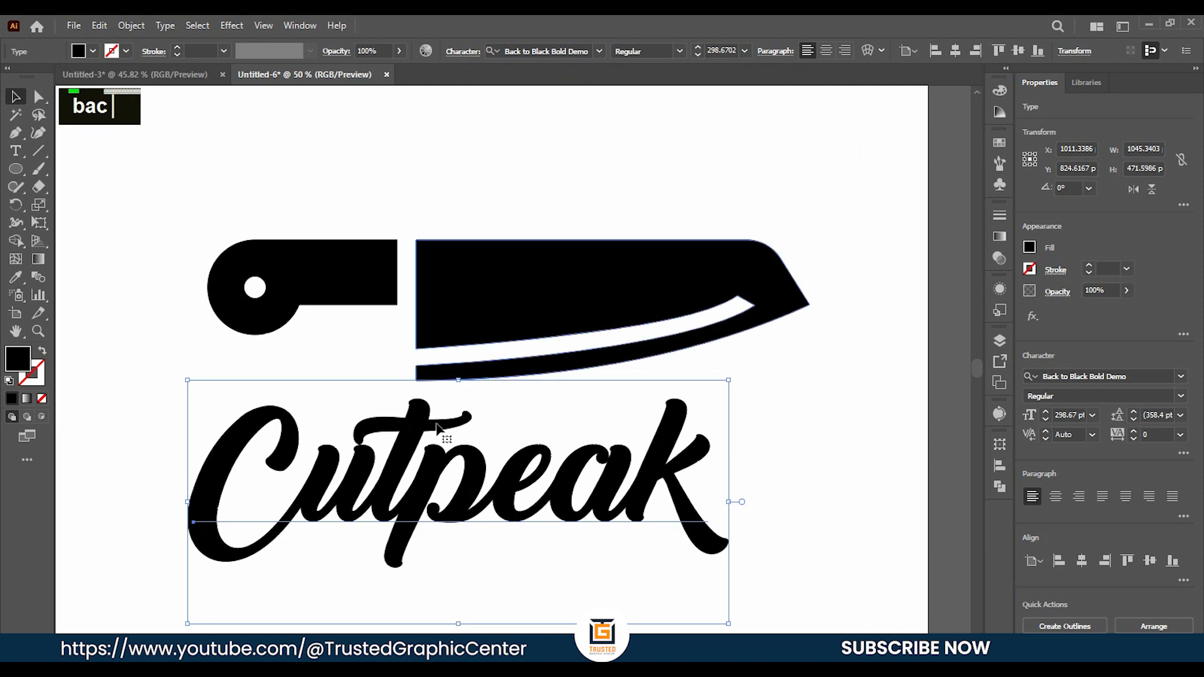
Move the Cutpeak text up so the t's crossbar overlaps the blade's lower strip, and convert the text to outlines.
left_click_drag(526, 475, 516, 427)
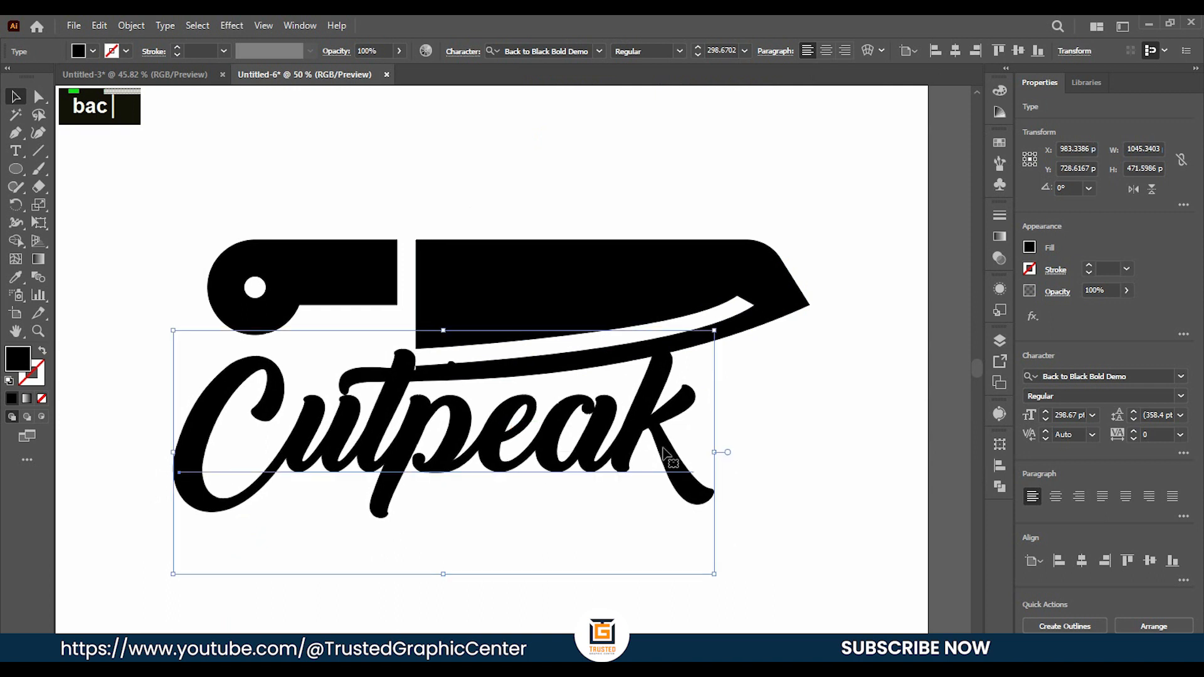
left_click(750, 460)
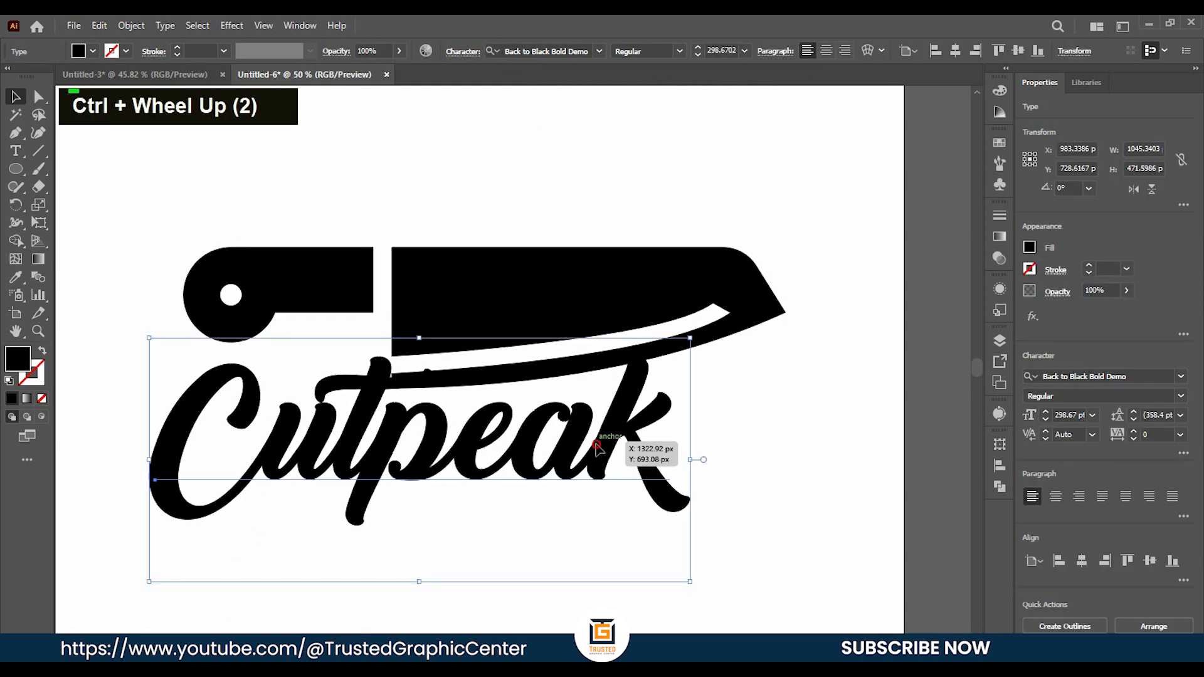
right_click(535, 452)
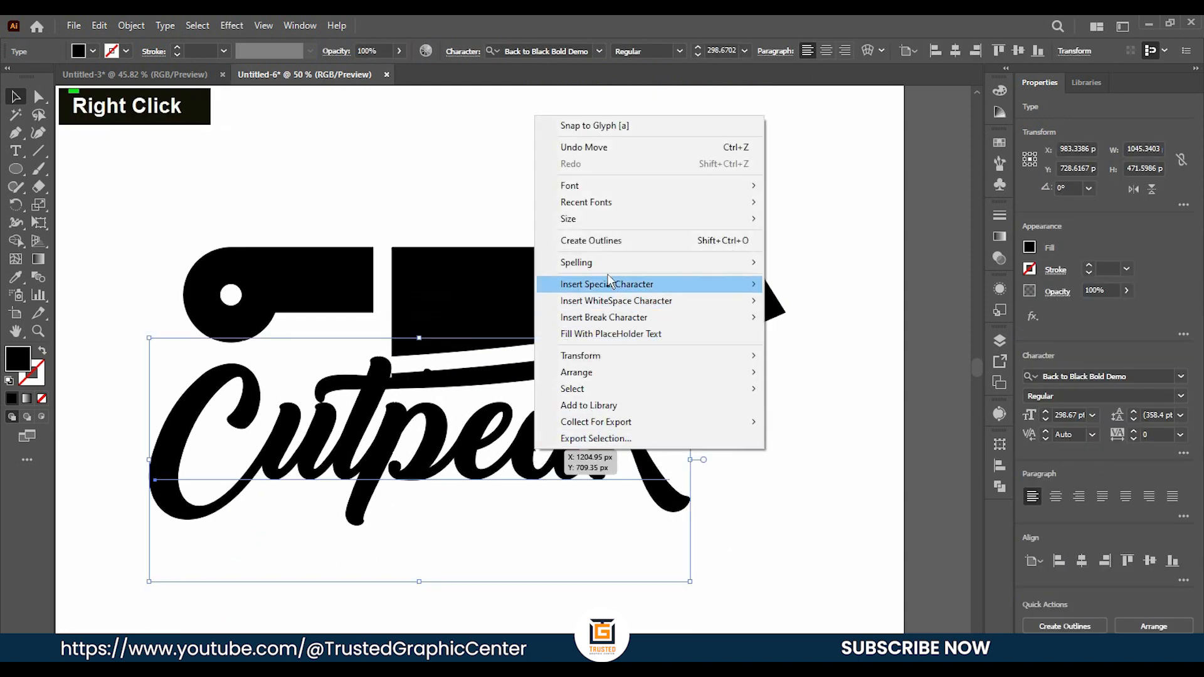
left_click(600, 241)
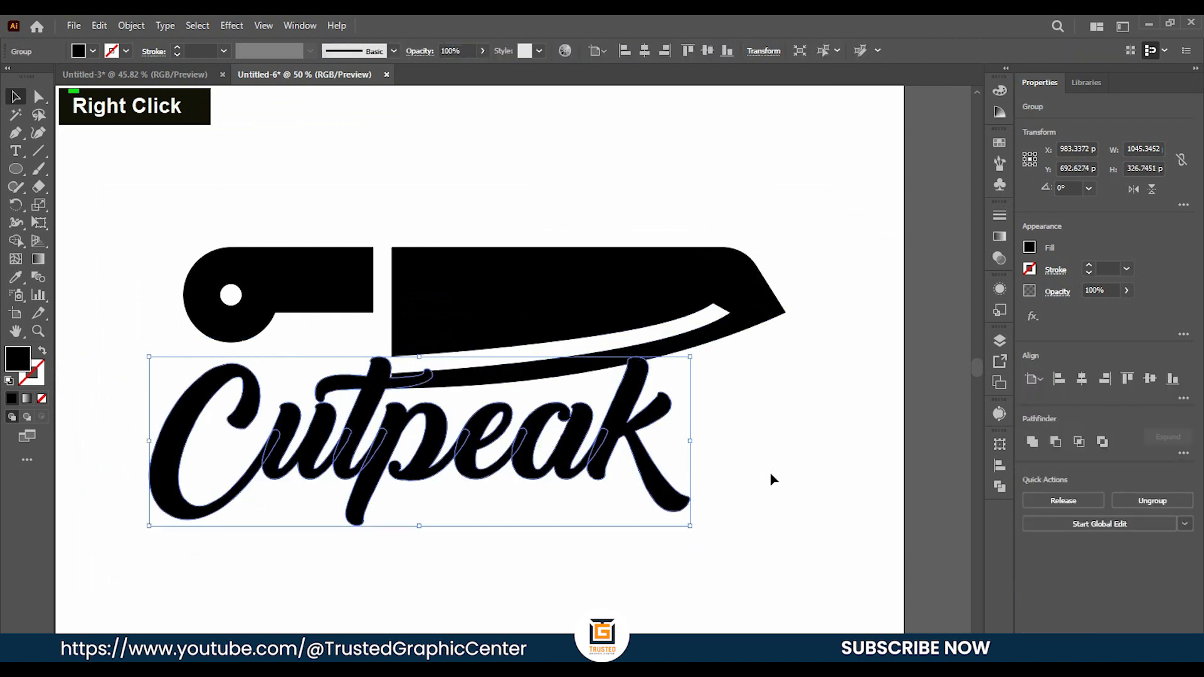
left_click(753, 471)
Nudge the outlined Cutpeak lettering vertically in 1 px increments to fine-tune the crossbar's overlap with the blade strip.
left_click(403, 478)
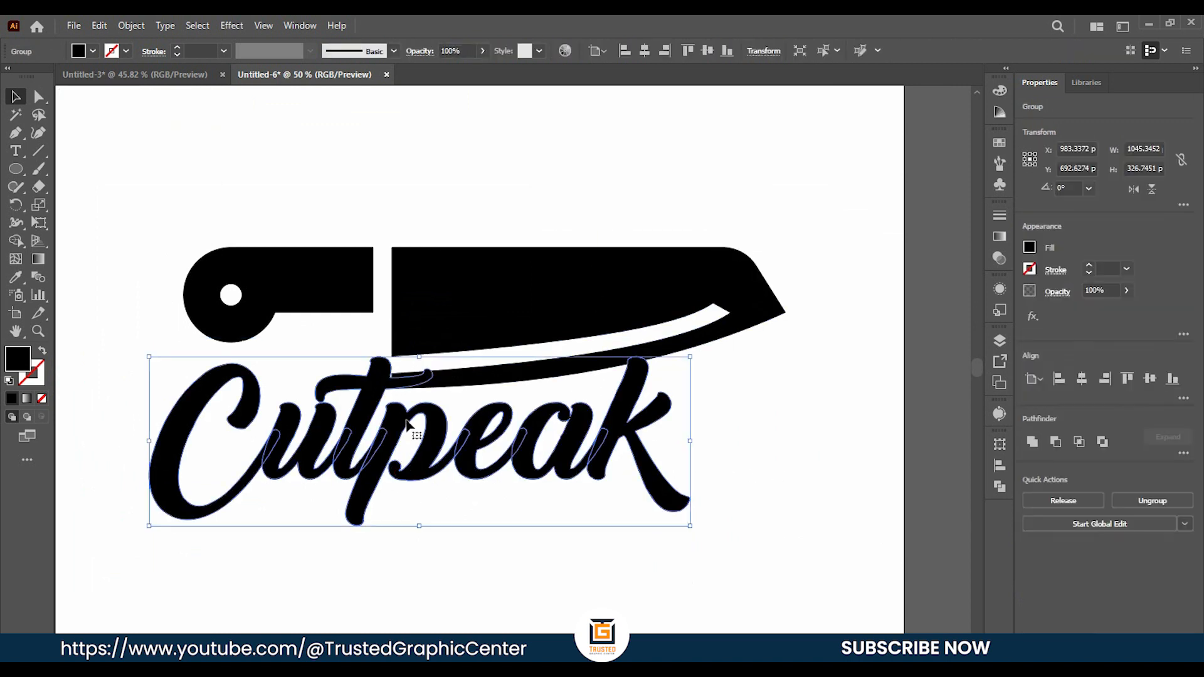
key("Up")
key("Up")
key("Down")
left_click(716, 427)
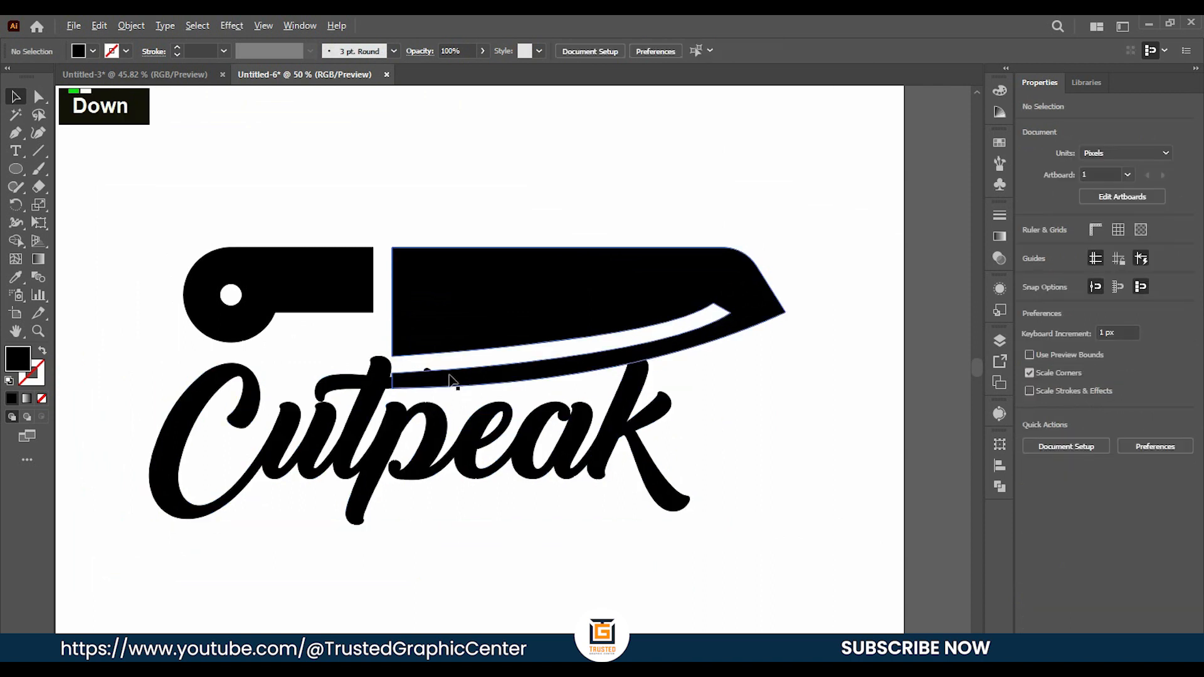
Remove the t crossbar's tip protruding above the blade's lower strip with the Shape Builder tool.
scroll(443, 384, "up", 5)
scroll(449, 381, "left", 5)
scroll(454, 385, "left", 2)
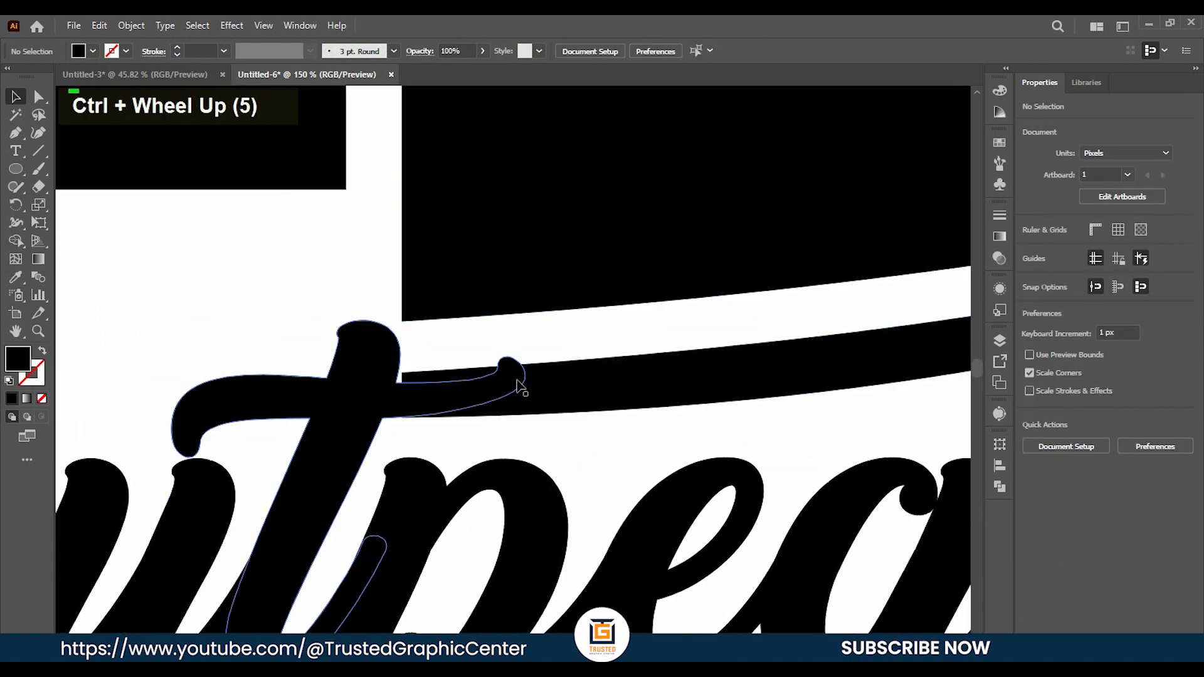
left_click_drag(478, 353, 534, 394)
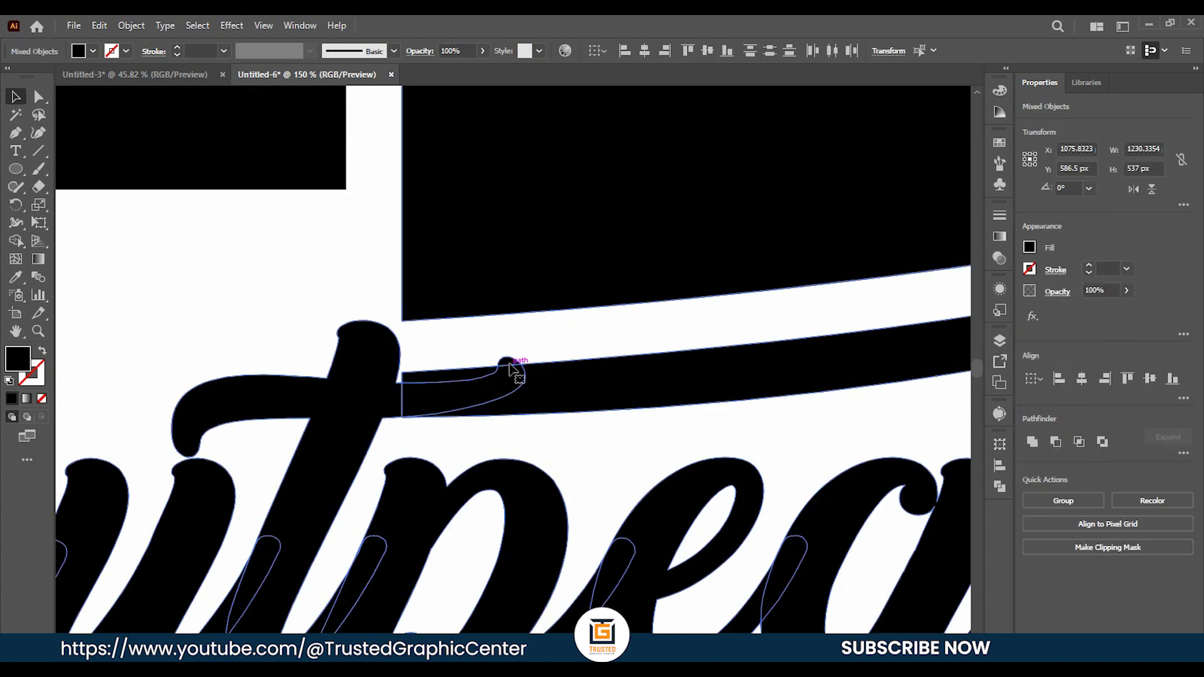
left_click(16, 242)
left_click(510, 362, "alt")
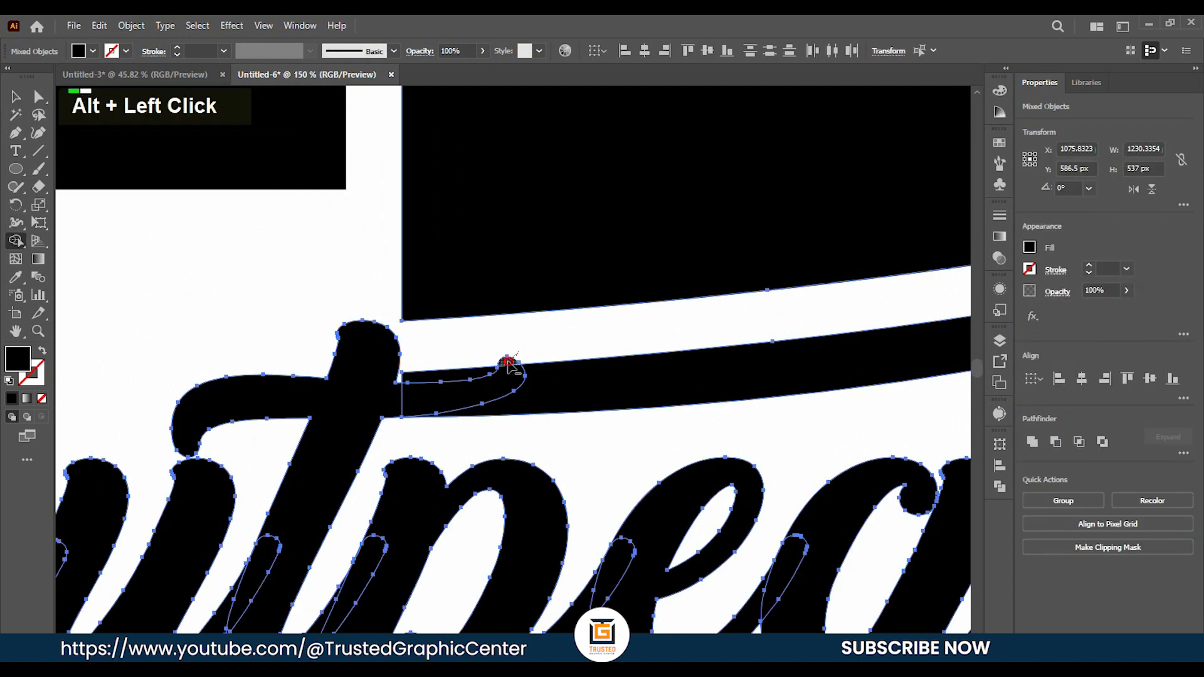
left_click(21, 97)
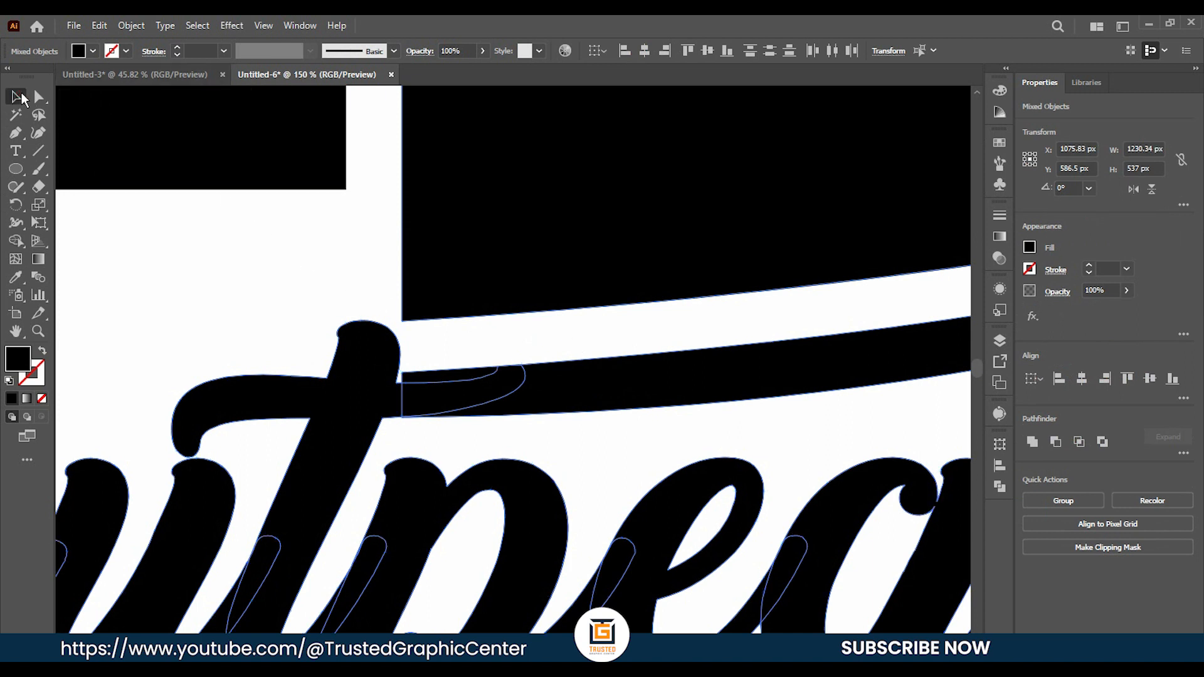
left_click(227, 306)
Nudge the upper handle-side corner anchor of the blade's lower strip into the t's stem, to X 917 px.
key("a")
left_click(405, 374)
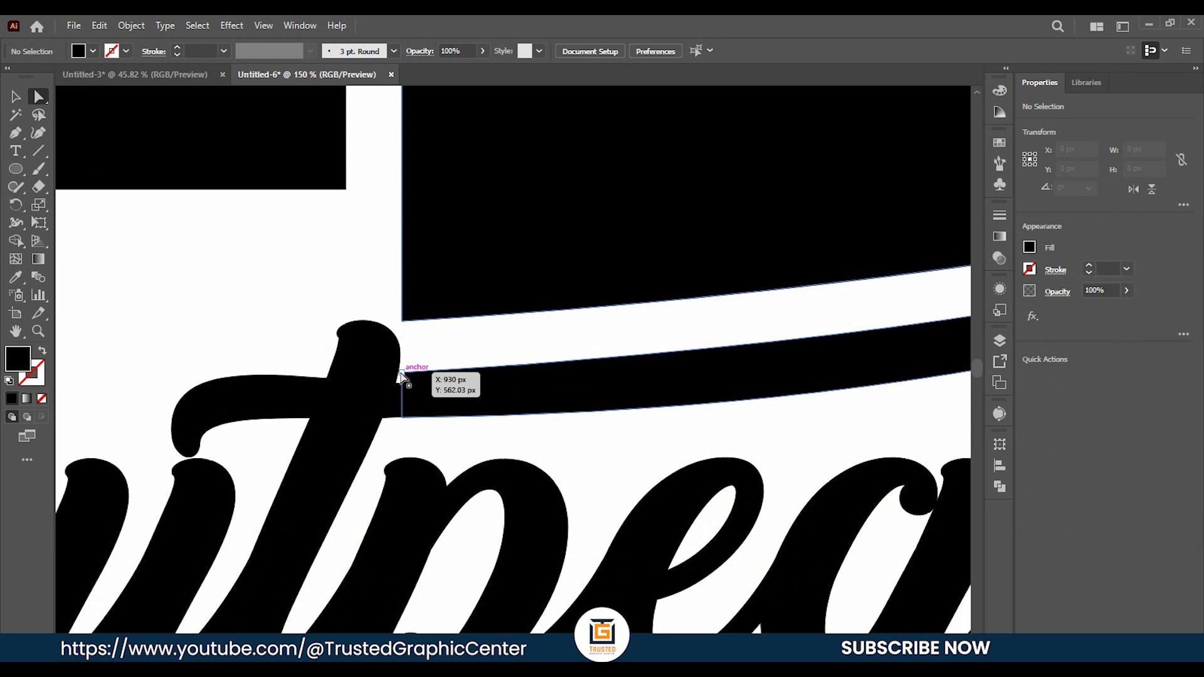
key("Left")
key("Left")
key("Left")
key("Left")
key("Left")
key("Left")
key("Left")
key("Left")
key("Left")
key("Left")
key("Left")
key("Left")
key("Left")
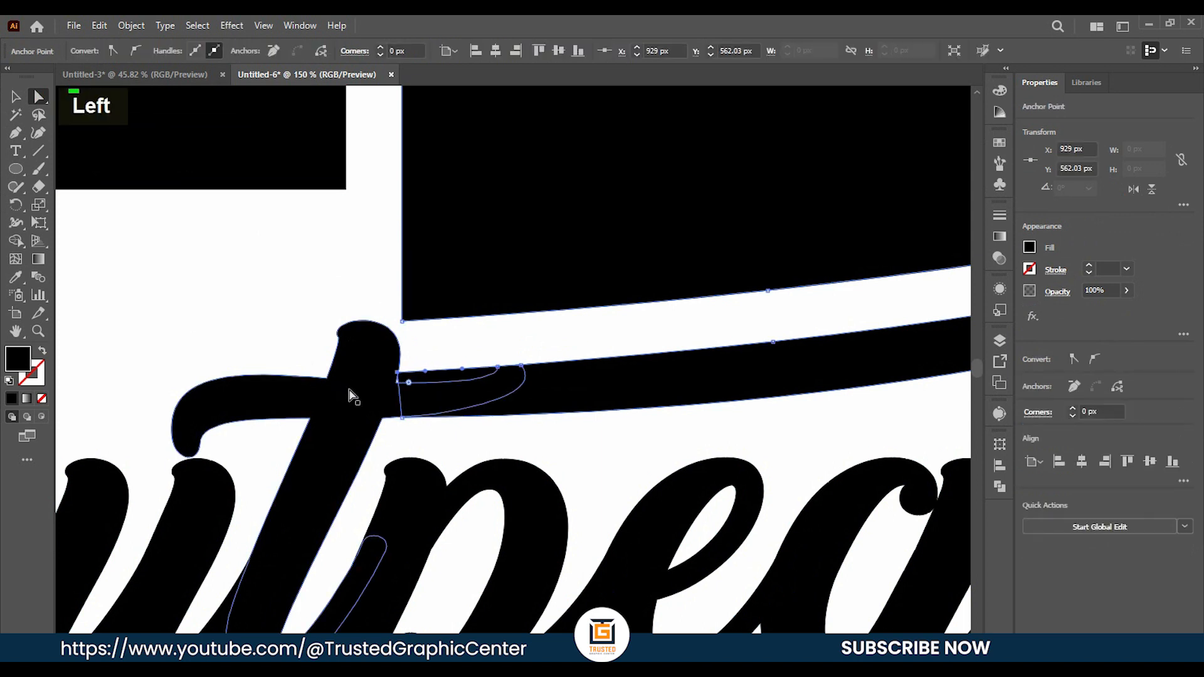
left_click(16, 96)
double_click(226, 301)
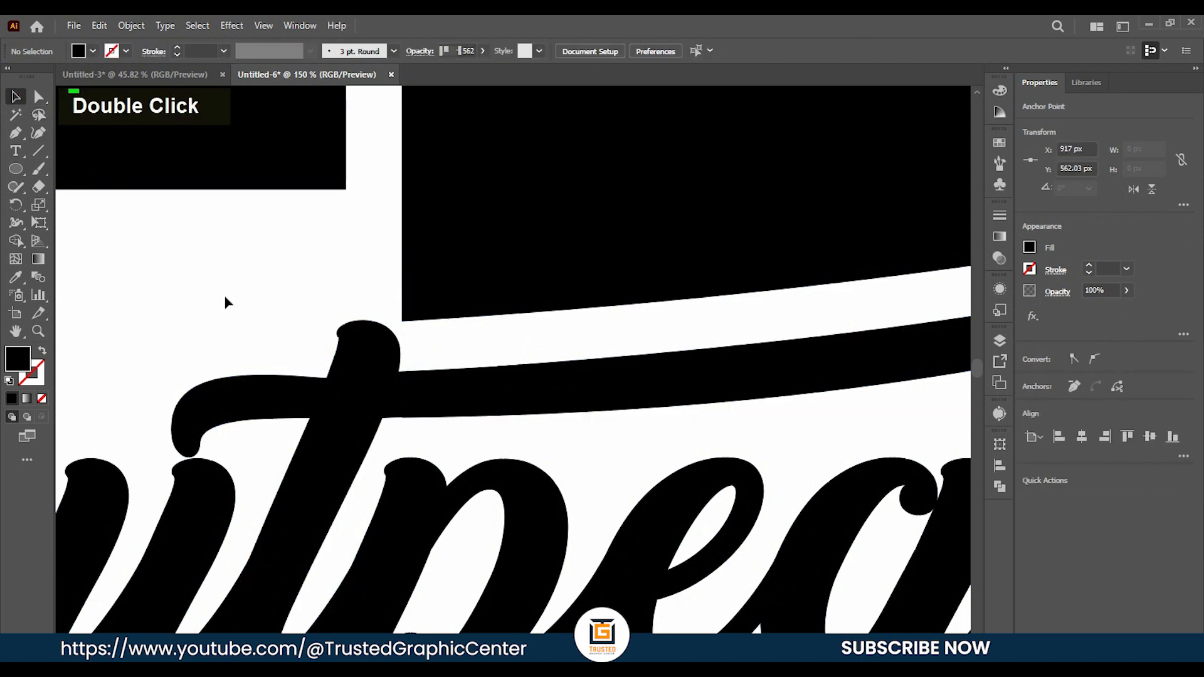
Select the whole knife and the Cutpeak lettering and unite them with Pathfinder.
scroll(261, 333, "down", 2, "alt")
scroll(596, 439, "down", 2, "alt")
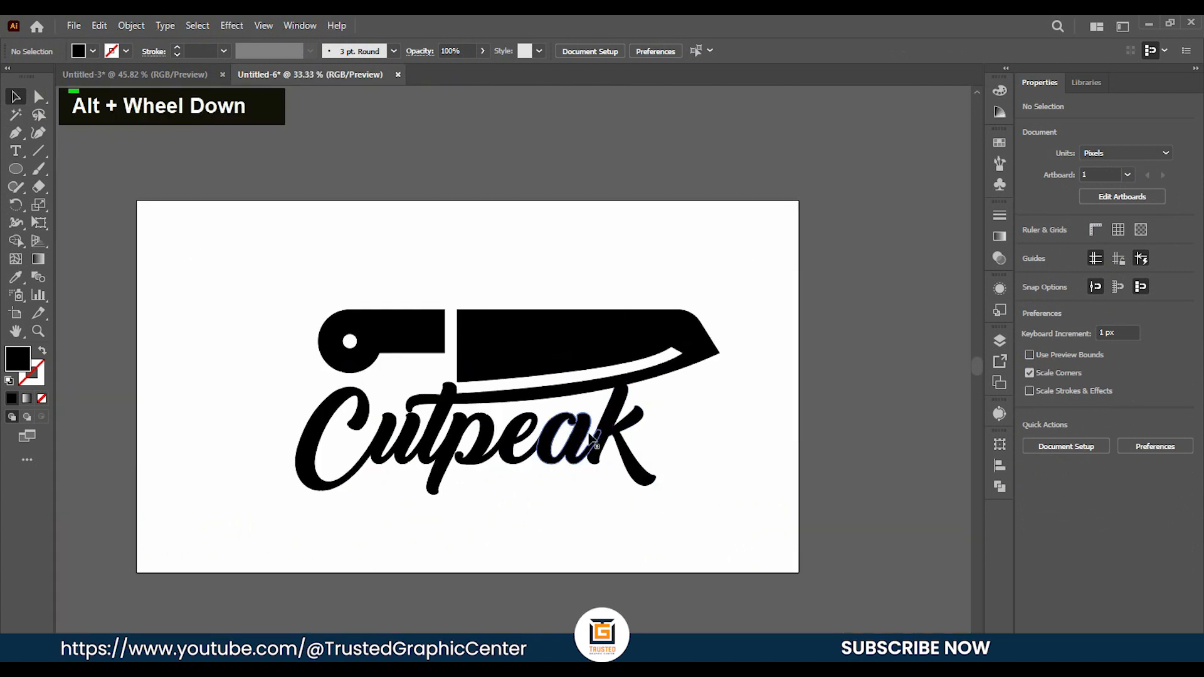
left_click_drag(249, 278, 713, 503)
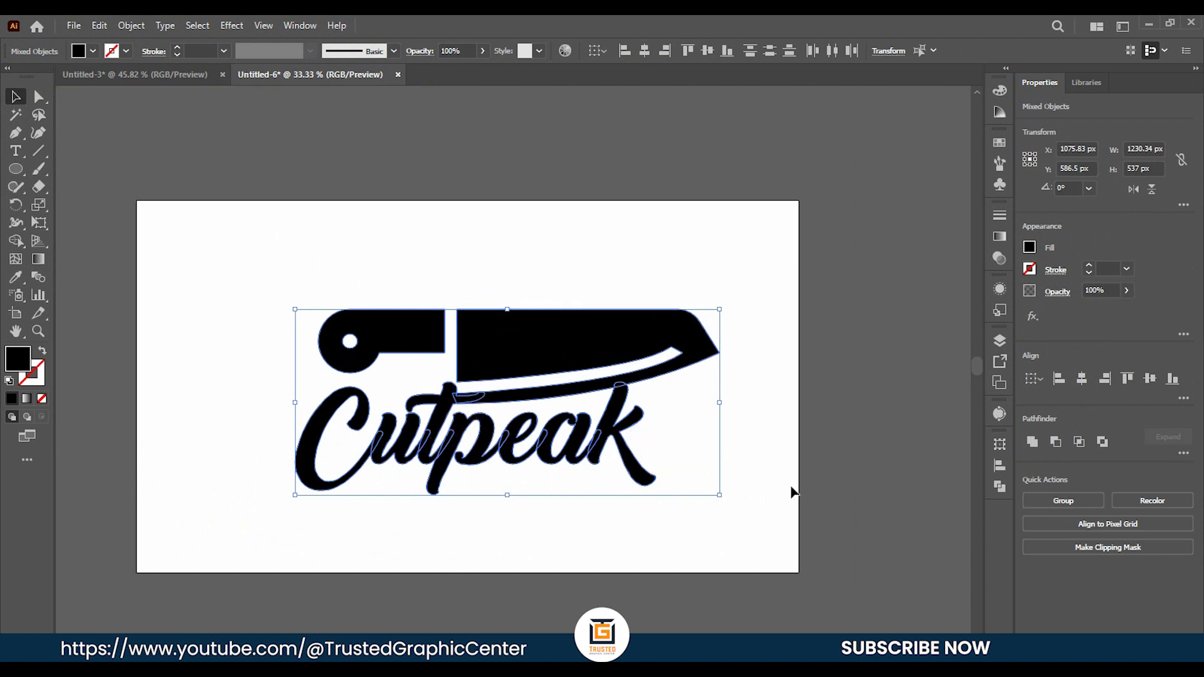
left_click(1000, 489)
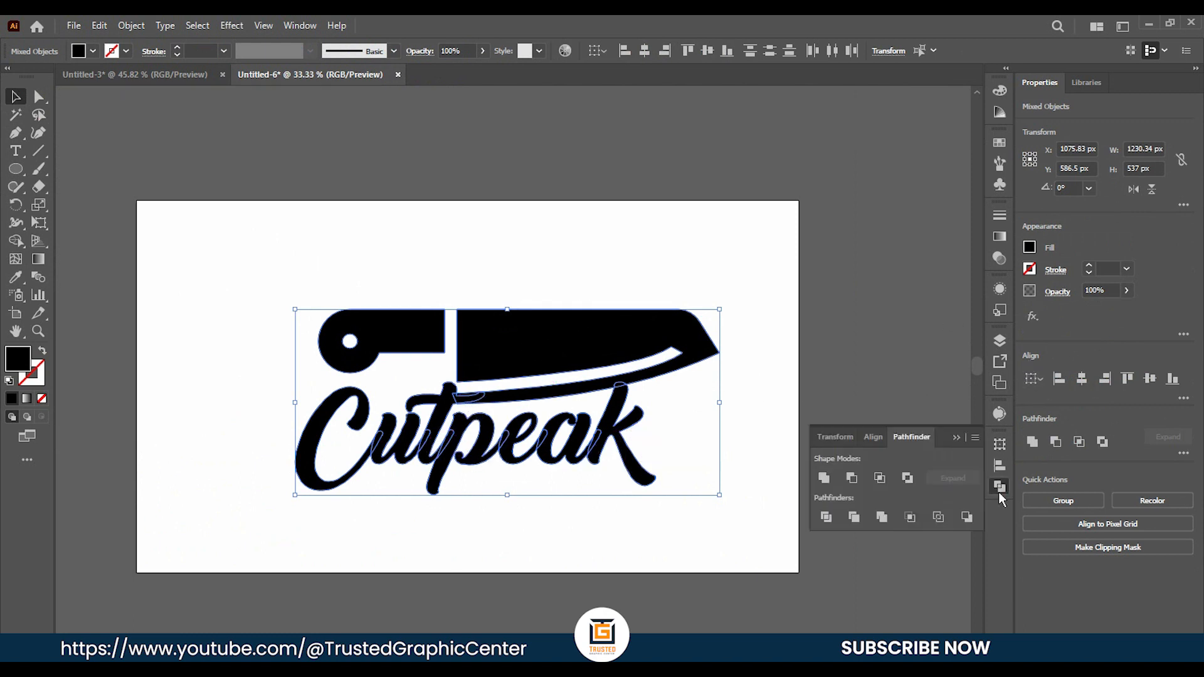
left_click(824, 487)
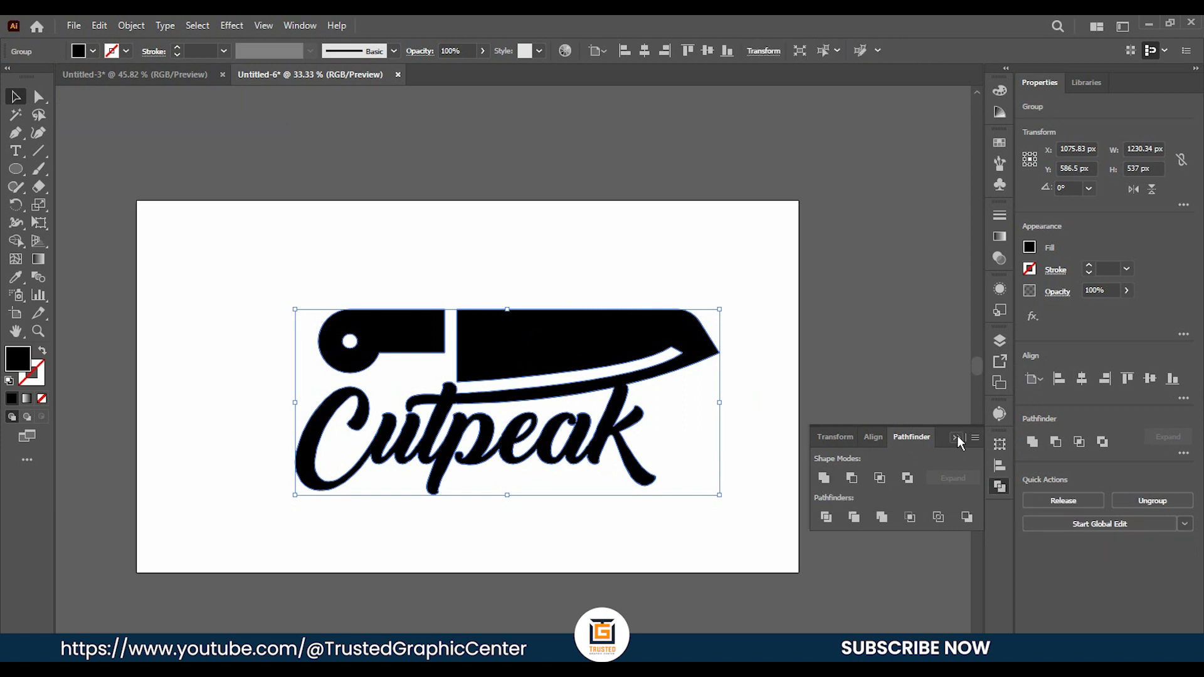
left_click(957, 438)
left_click(756, 447)
Move the united logo to about X 993 px, Y 560 px, near the centre of the artboard.
scroll(690, 458, "right", 1)
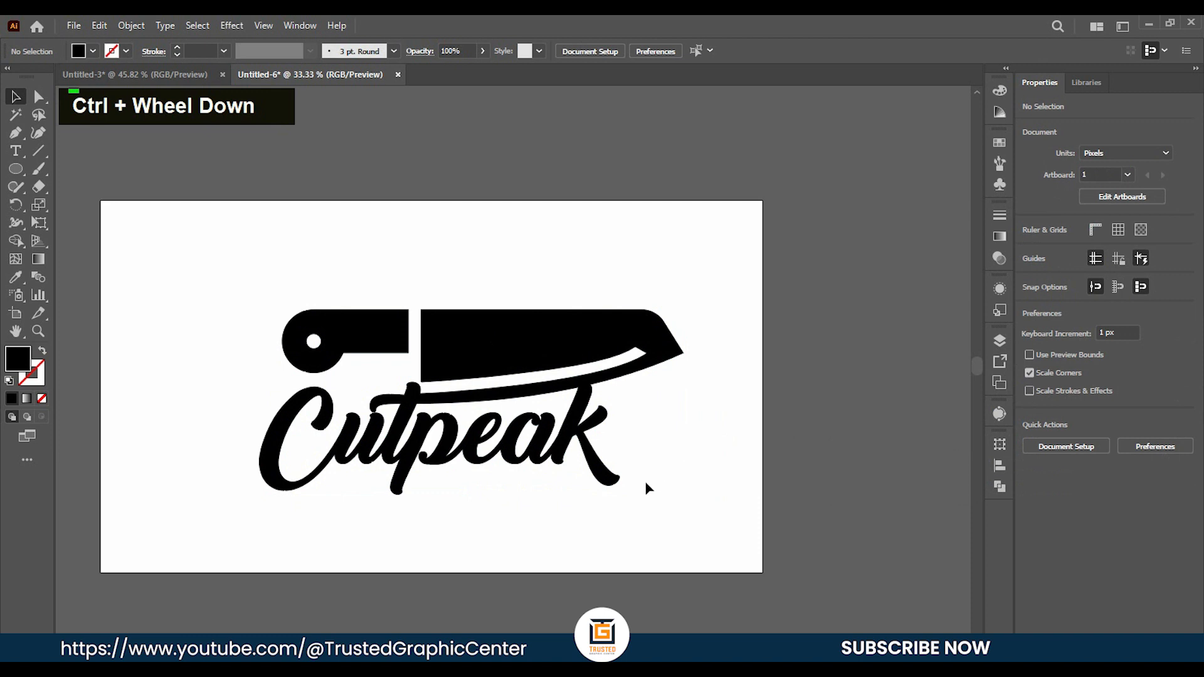
scroll(628, 461, "down", 2)
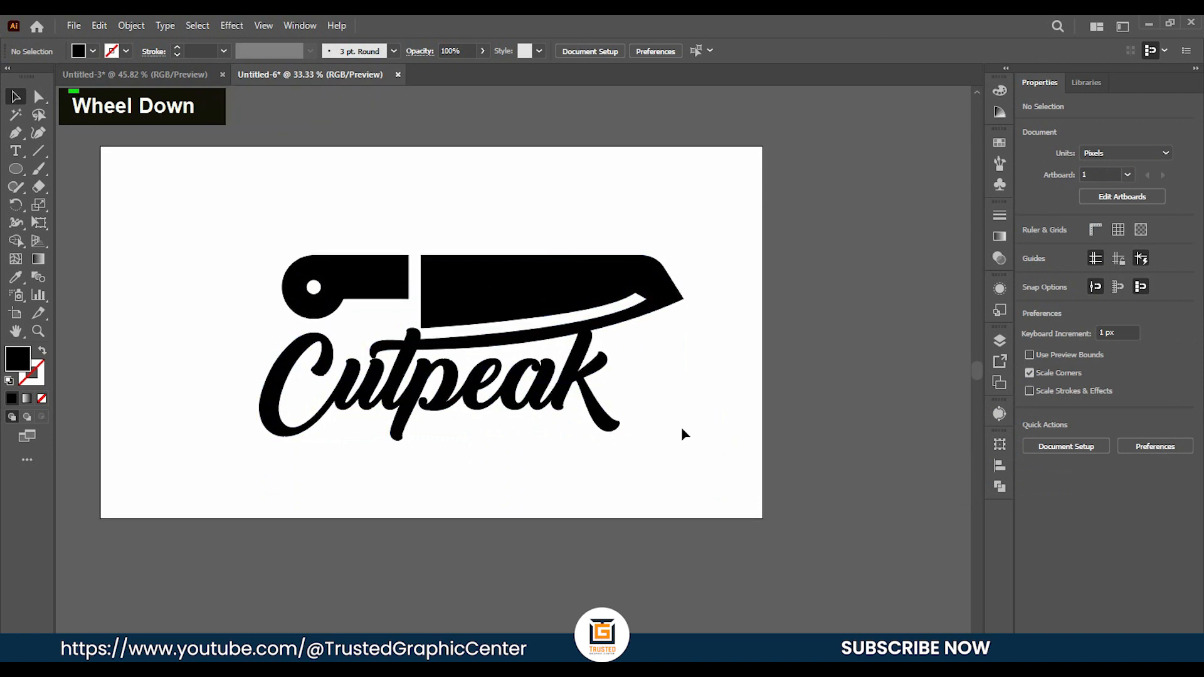
left_click(597, 408)
left_click_drag(469, 300, 440, 292)
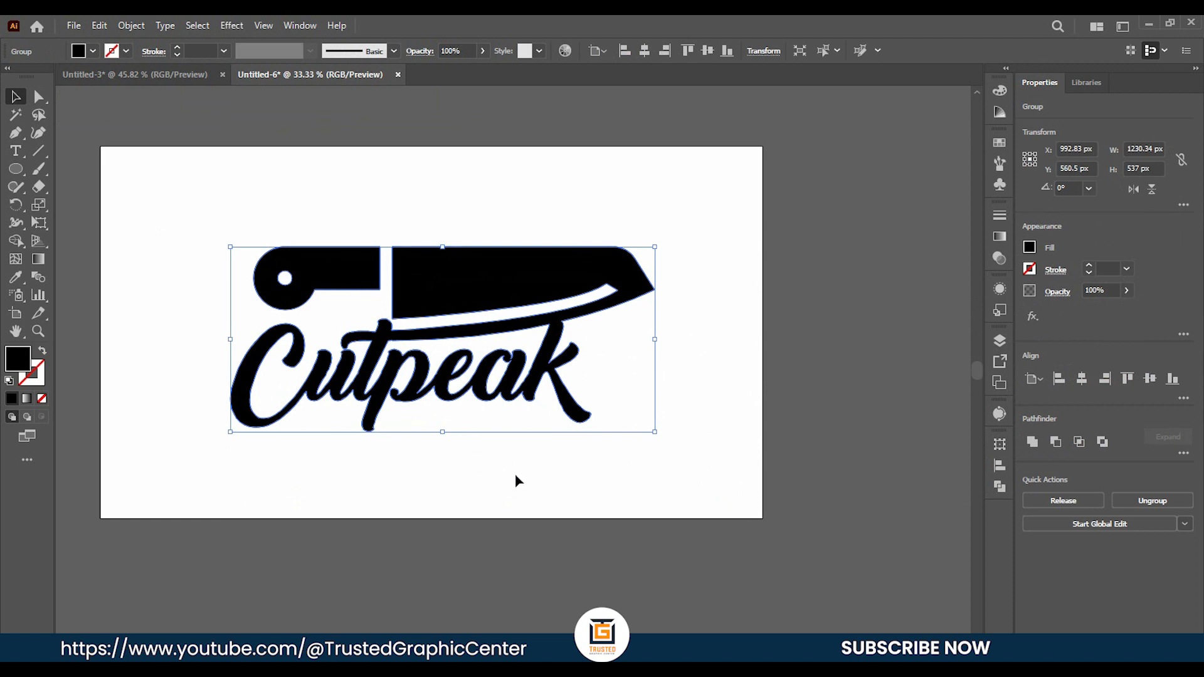
Fill the united logo with the white-to-black linear gradient swatch.
left_click(93, 52)
left_click(11, 109)
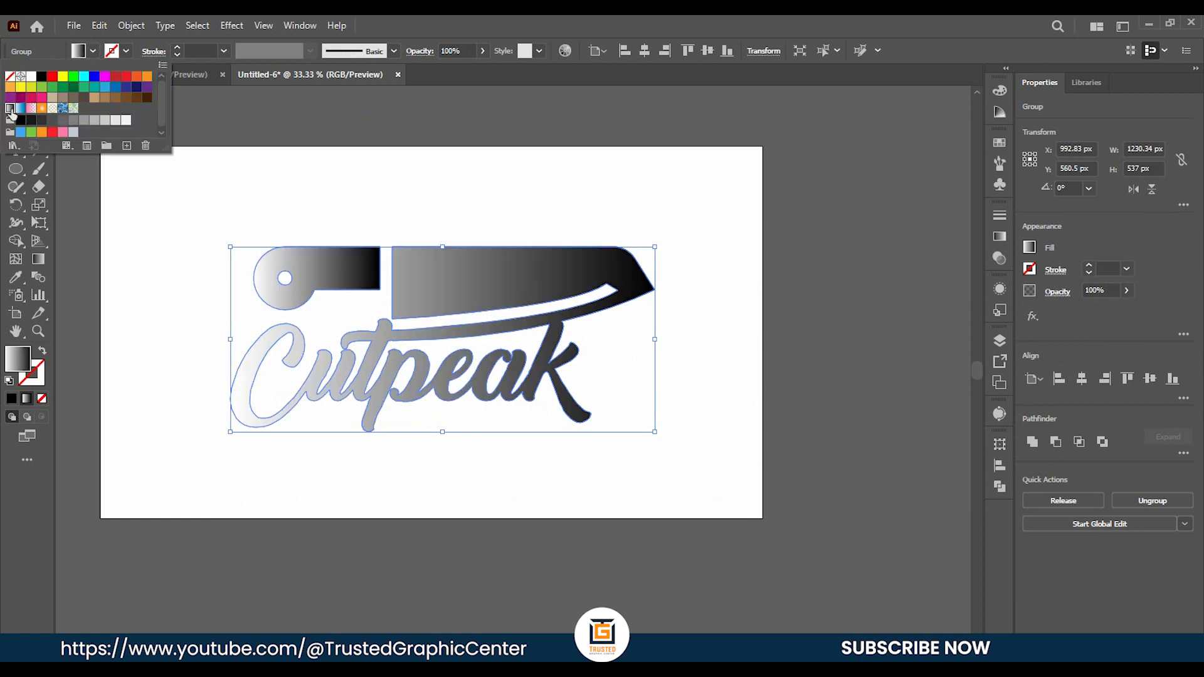
left_click(405, 217)
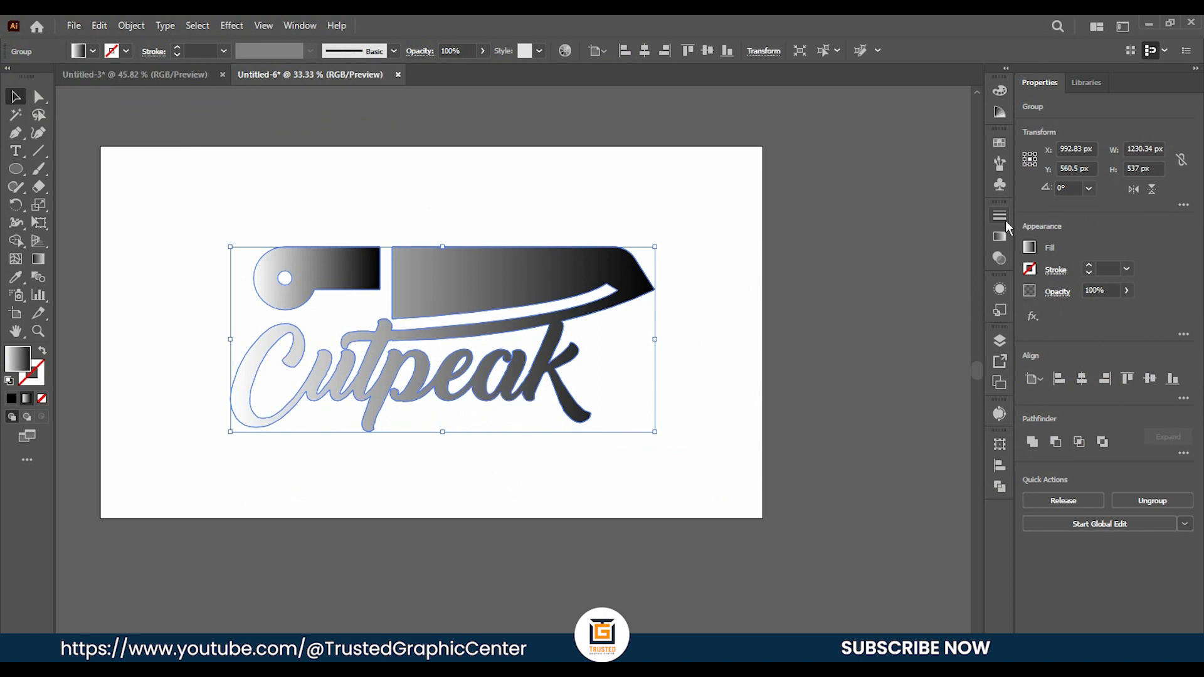
Change the logo gradient's white stop to cyan and its black stop to RGB Magenta.
left_click(998, 237)
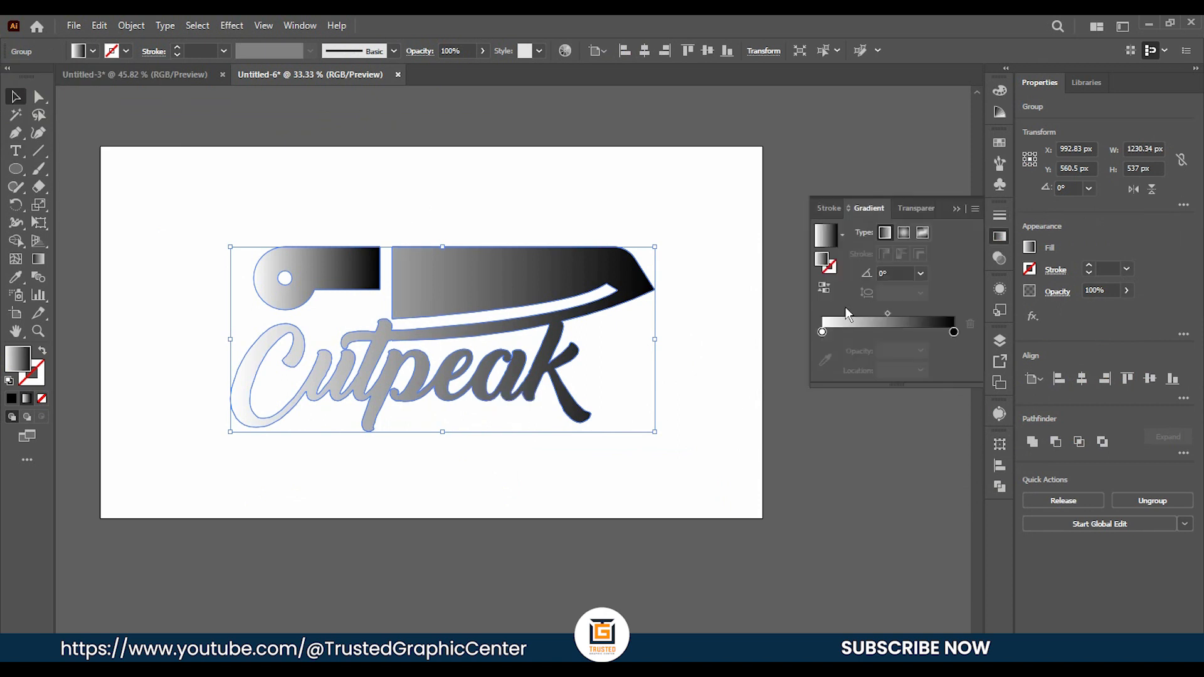
double_click(823, 331)
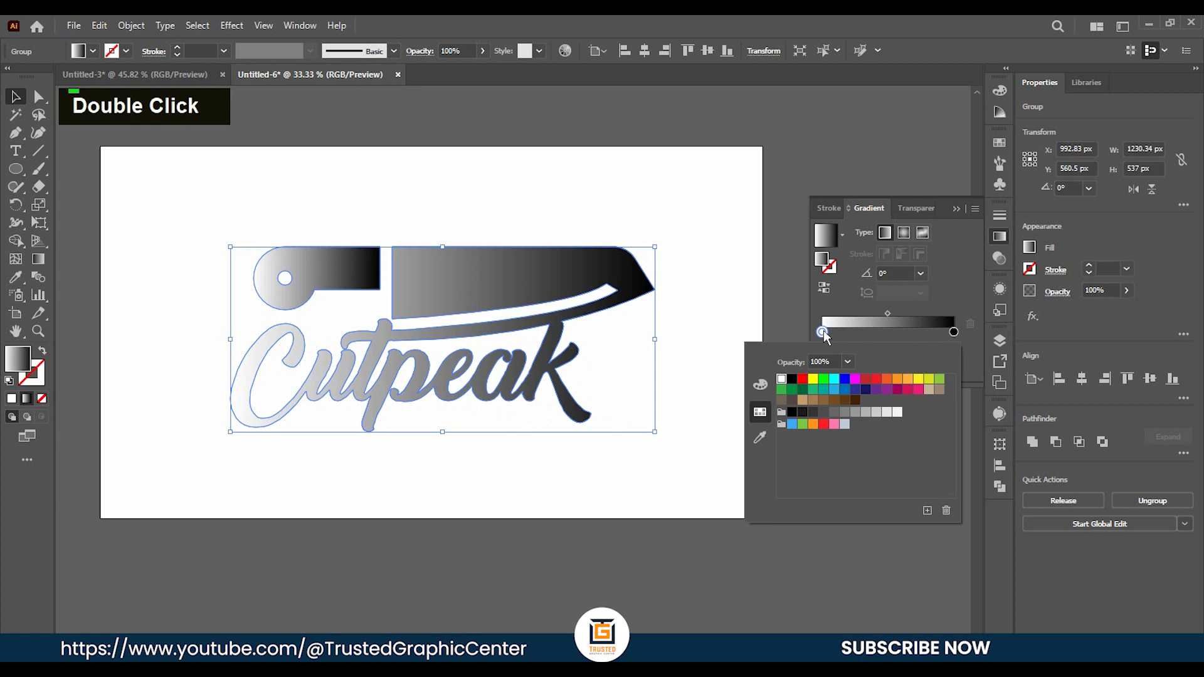
left_click(761, 385)
left_click(761, 411)
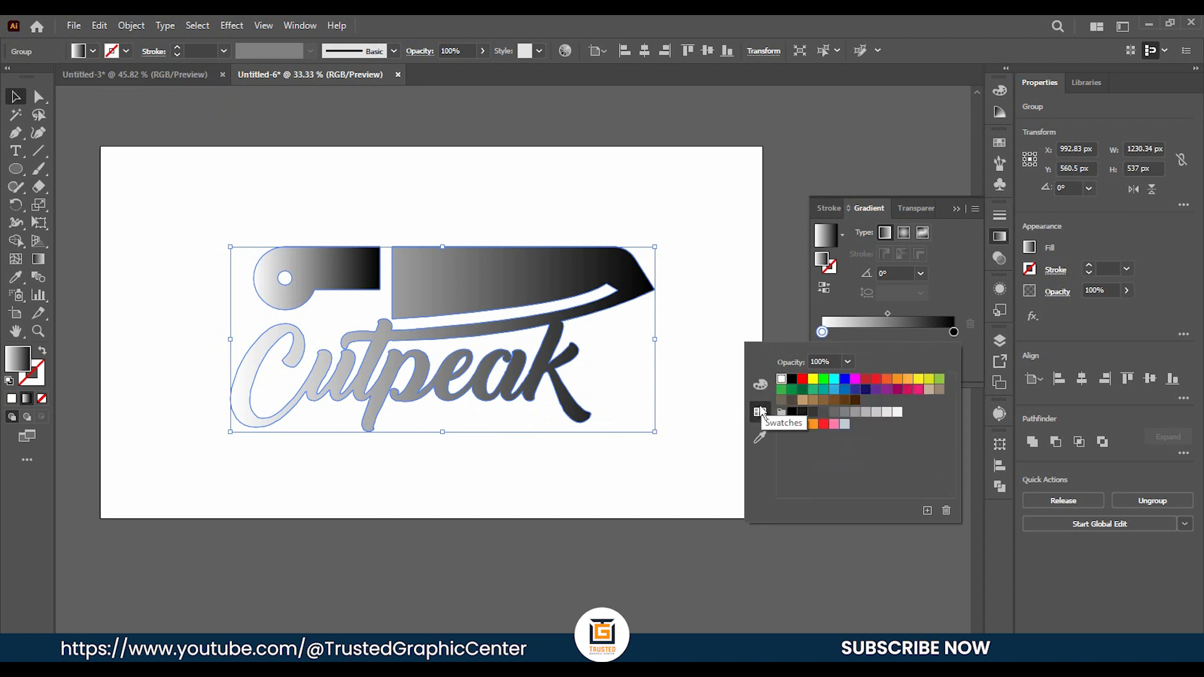
left_click(837, 390)
double_click(953, 333)
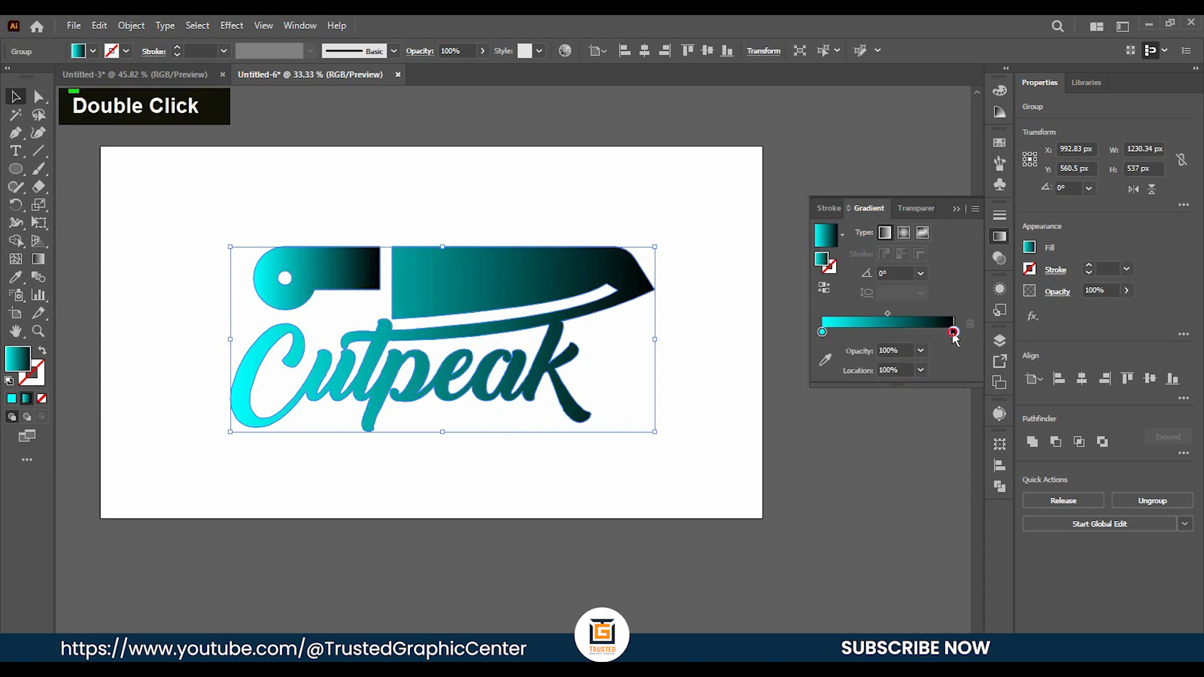
left_click(857, 378)
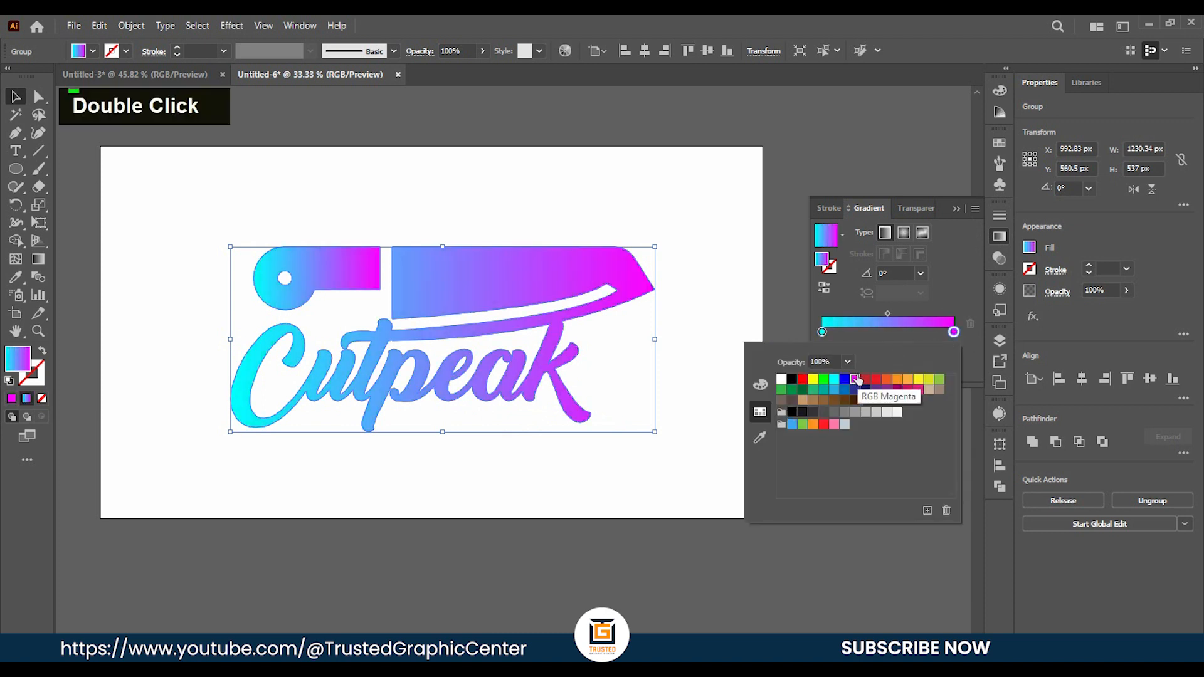
left_click(956, 211)
double_click(955, 209)
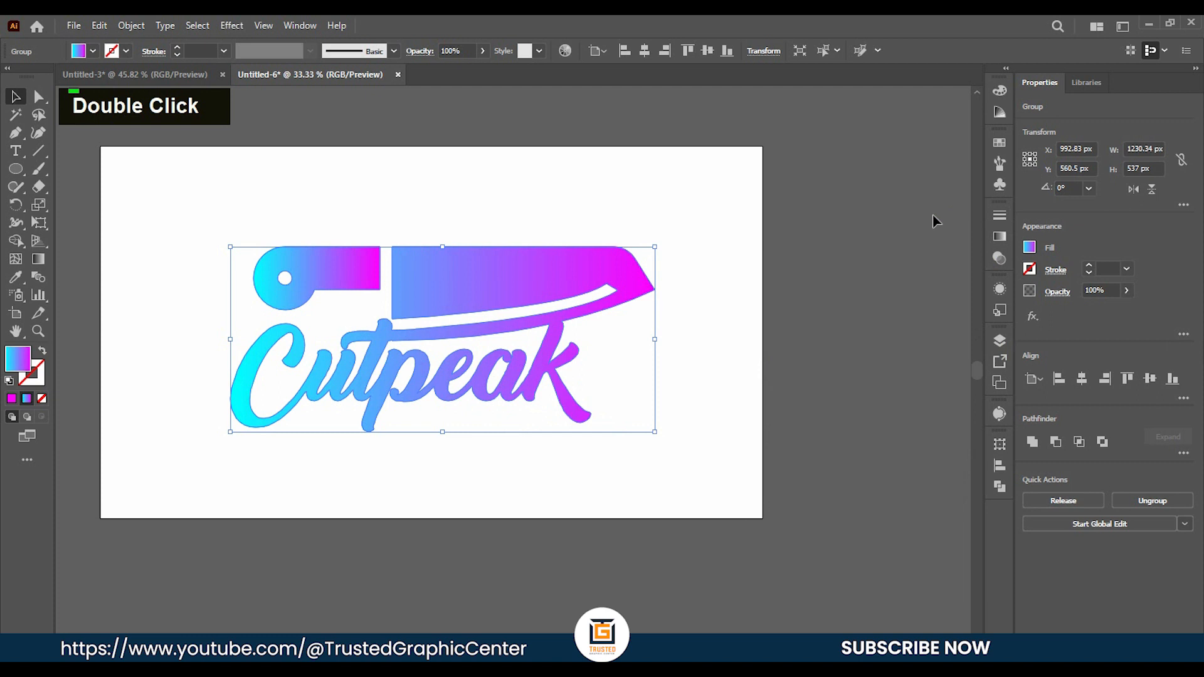
left_click(683, 300)
Redraw the logo's gradient vertically with the Gradient tool, from cyan at the knife's top edge to magenta in the lettering.
left_click(492, 289)
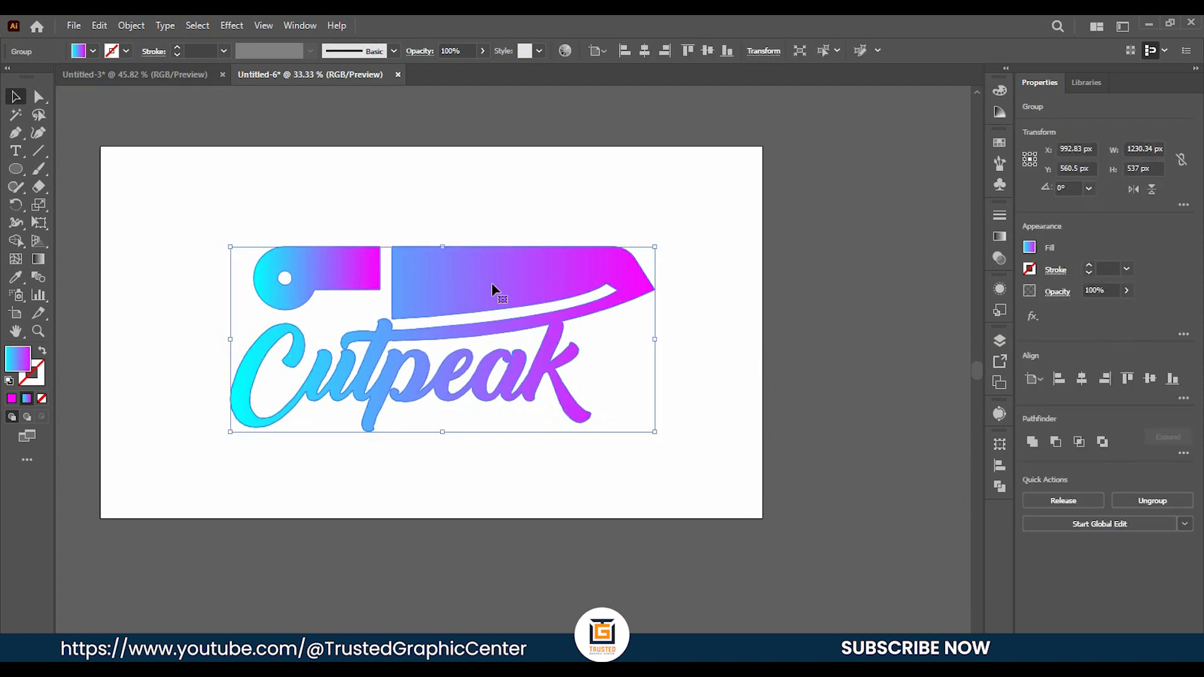
key("g")
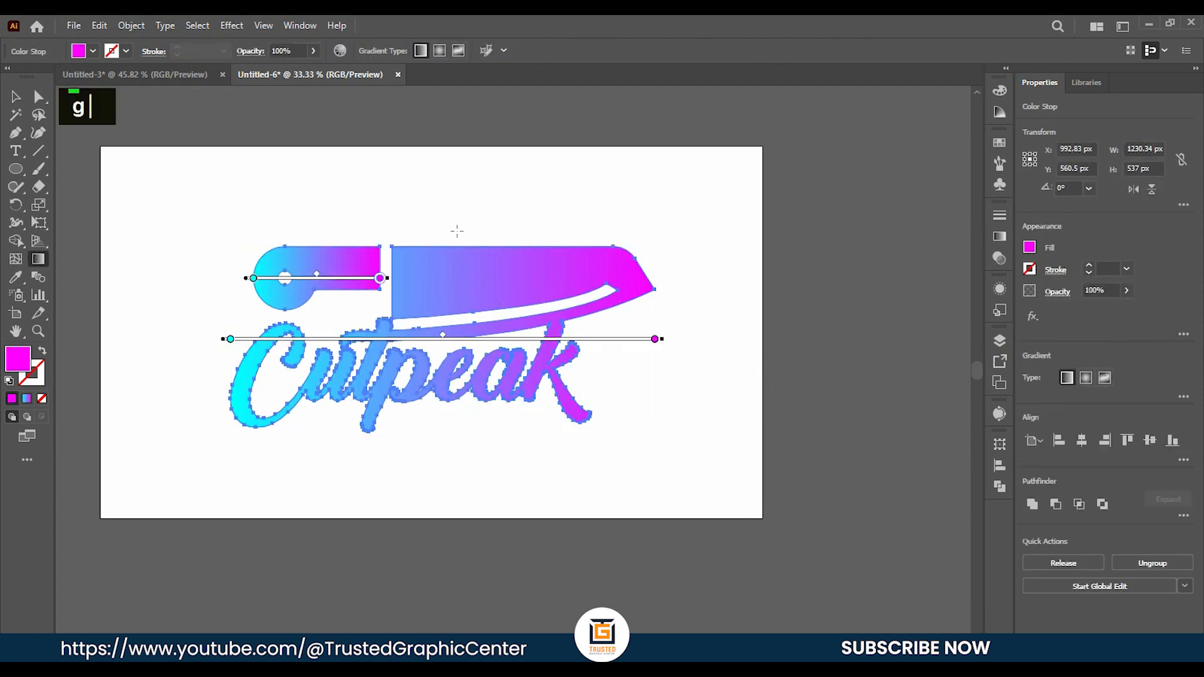
left_click_drag(439, 236, 441, 403)
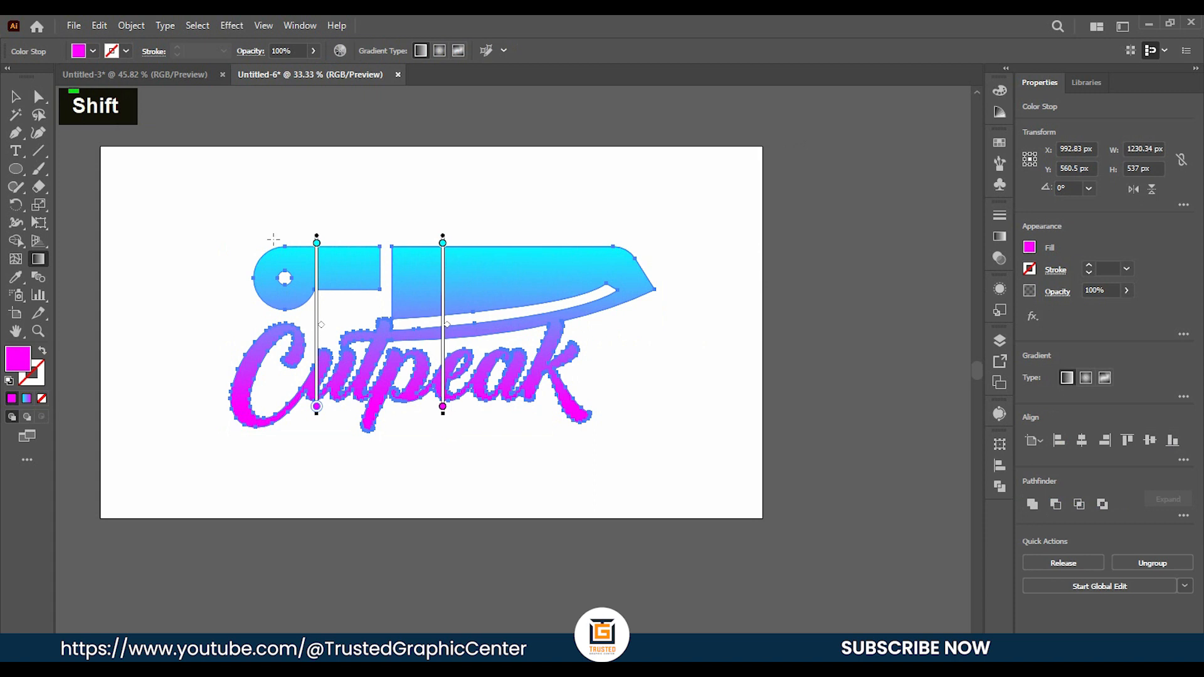
left_click(16, 96)
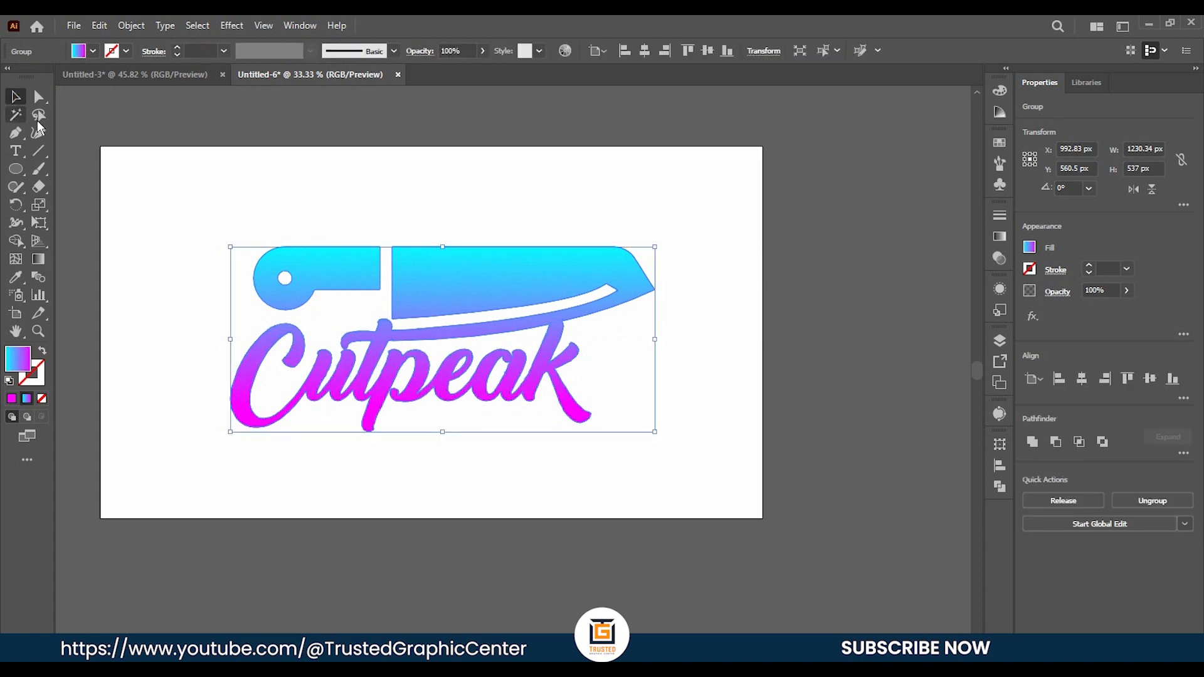
left_click(187, 209)
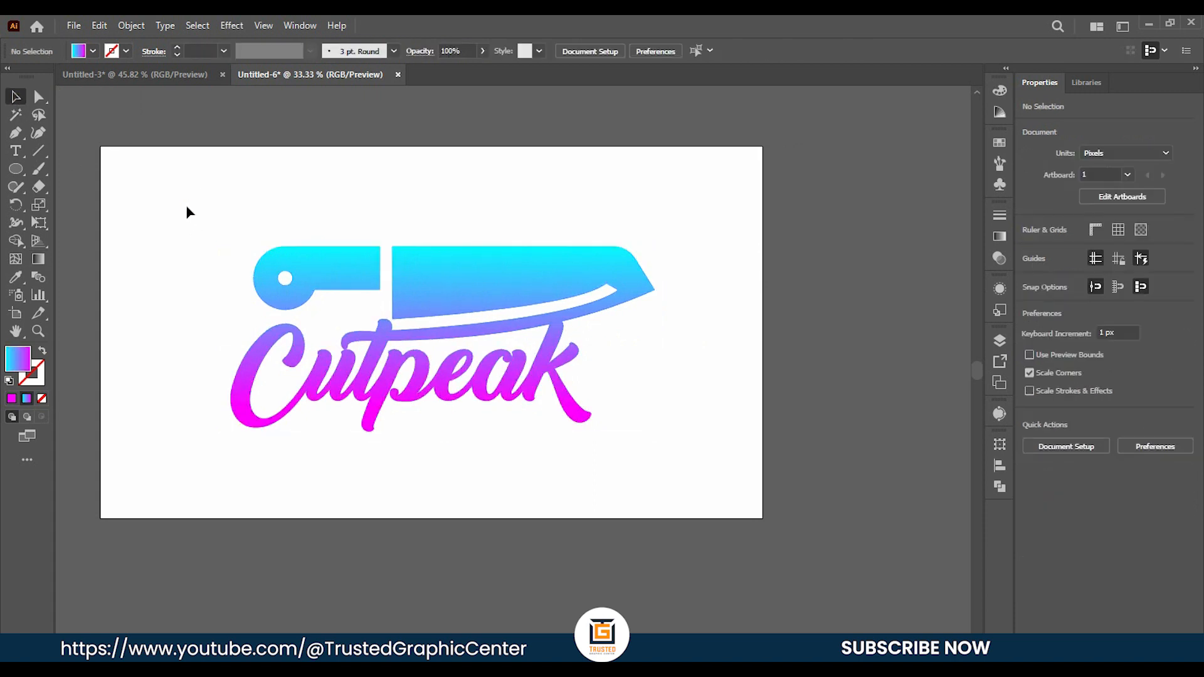